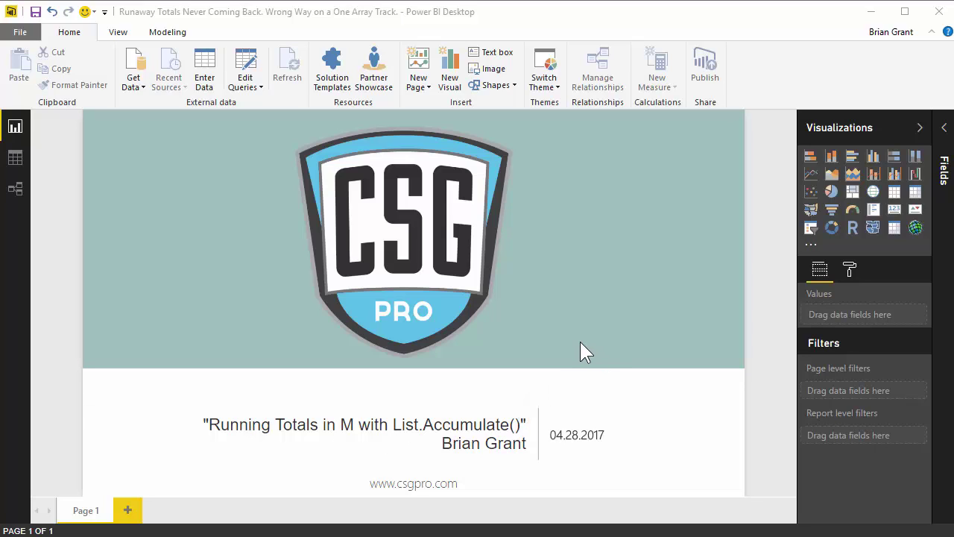
# Open the Query Editor and review the Source, Changed Type and Added Index steps of the Reliable query
pyautogui.click(243, 66)
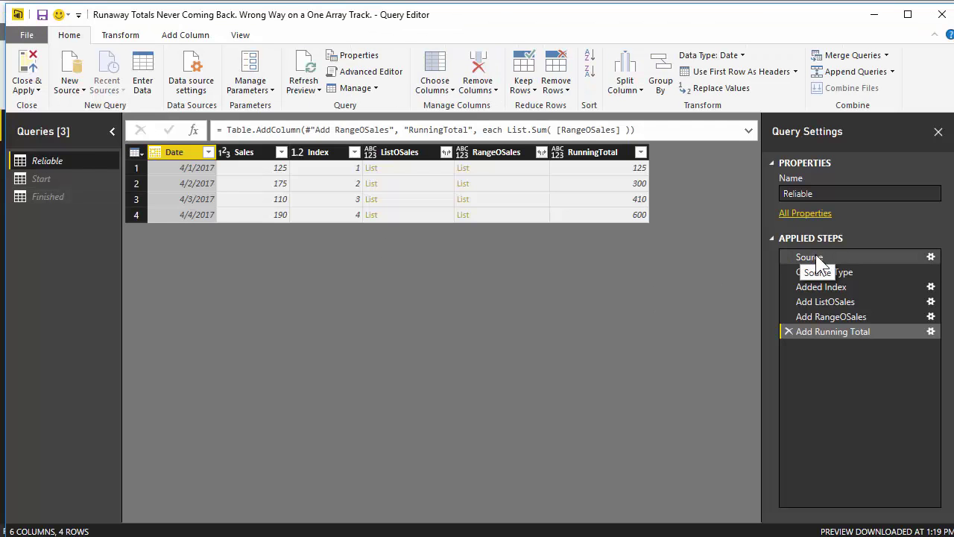
pyautogui.click(813, 254)
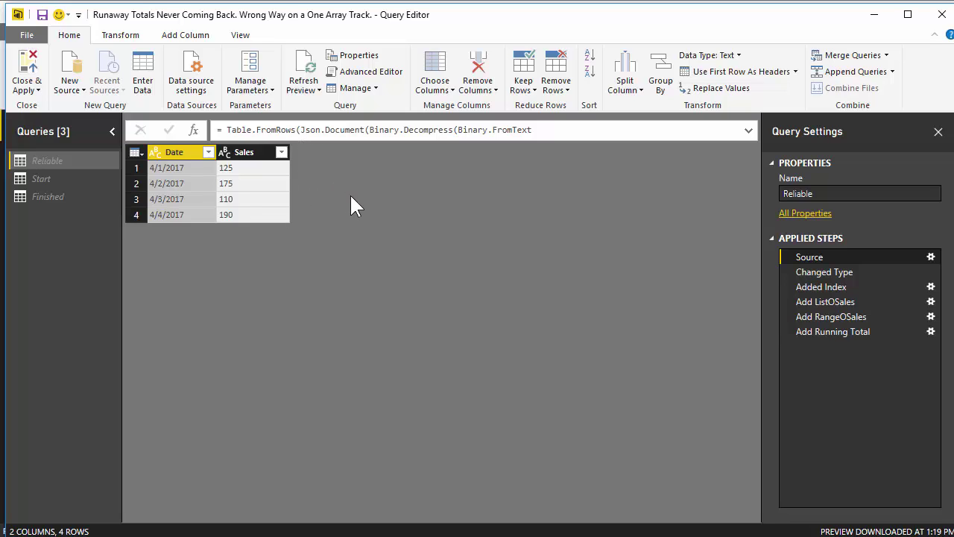
pyautogui.click(822, 273)
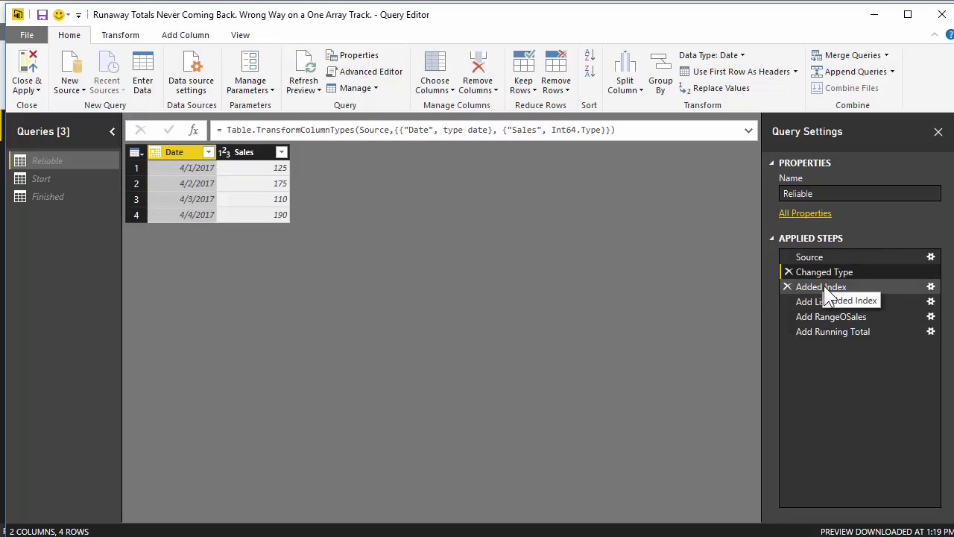
pyautogui.click(824, 290)
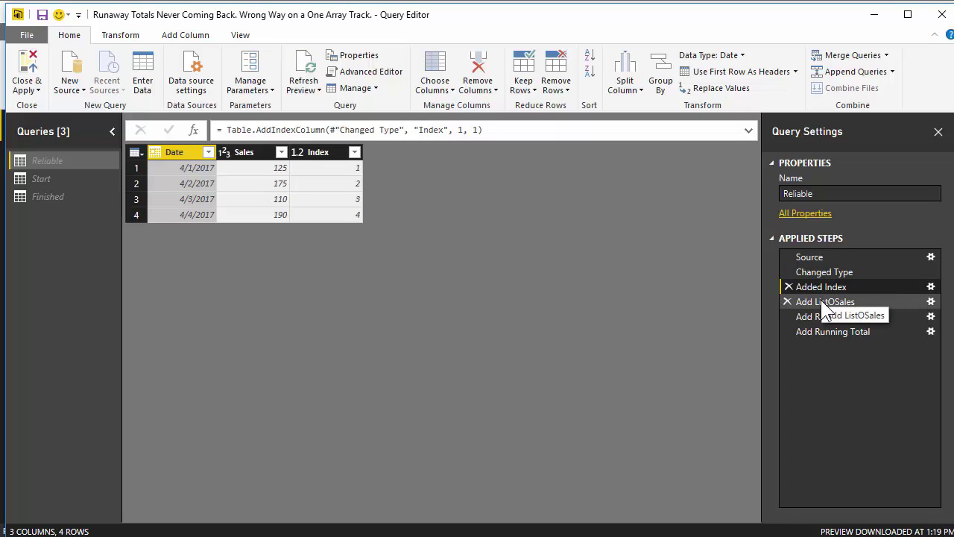
# Examine the Add ListOSales step against Changed Type and preview the lists in the first three ListOSales rows
pyautogui.click(838, 302)
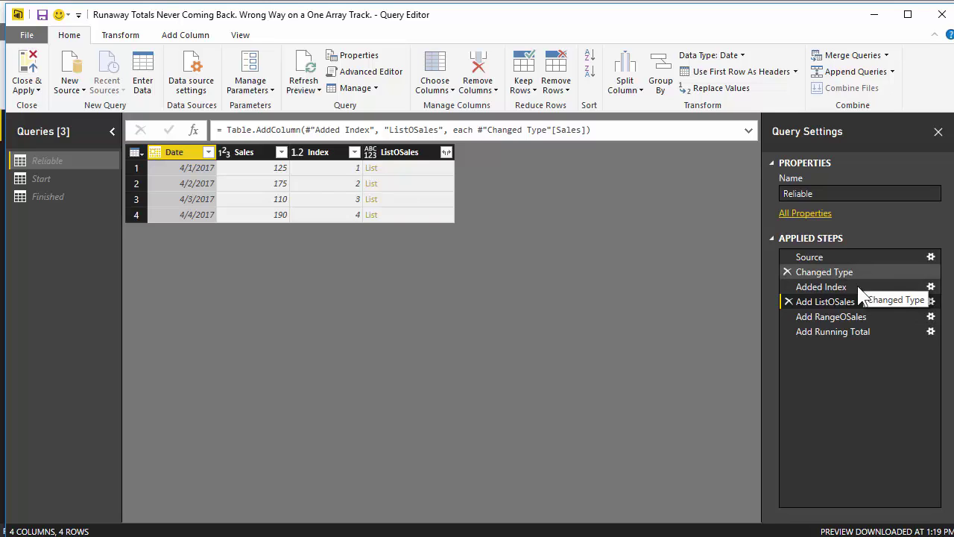
pyautogui.click(876, 273)
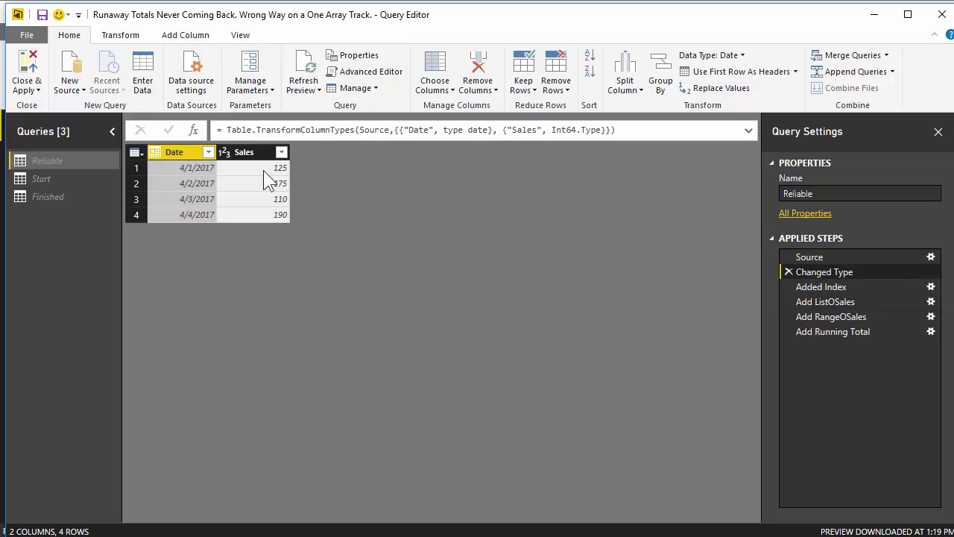
pyautogui.click(839, 302)
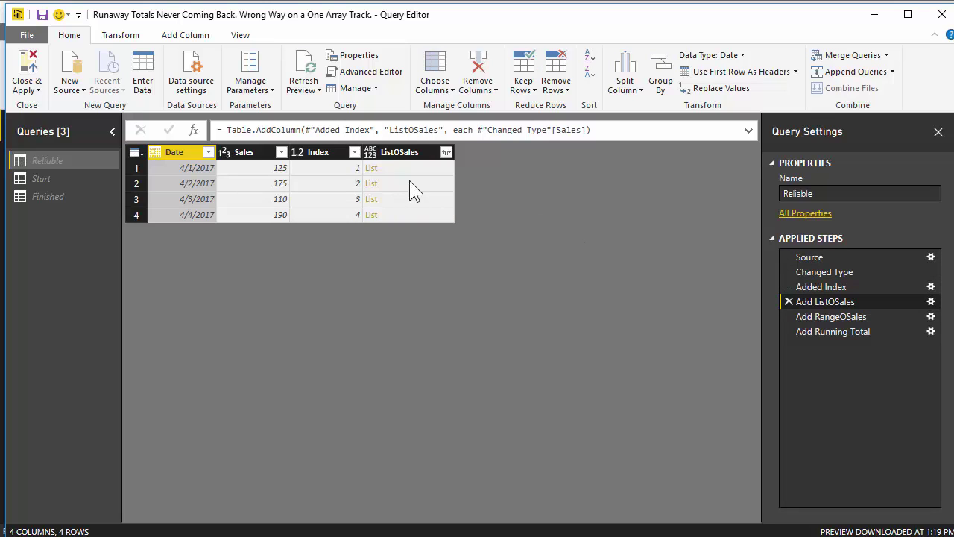
pyautogui.click(394, 171)
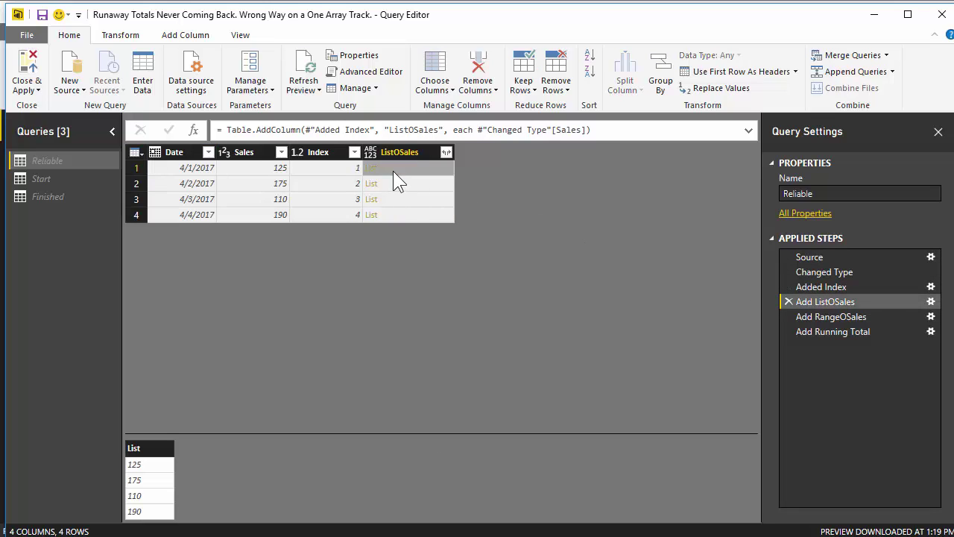
pyautogui.click(394, 186)
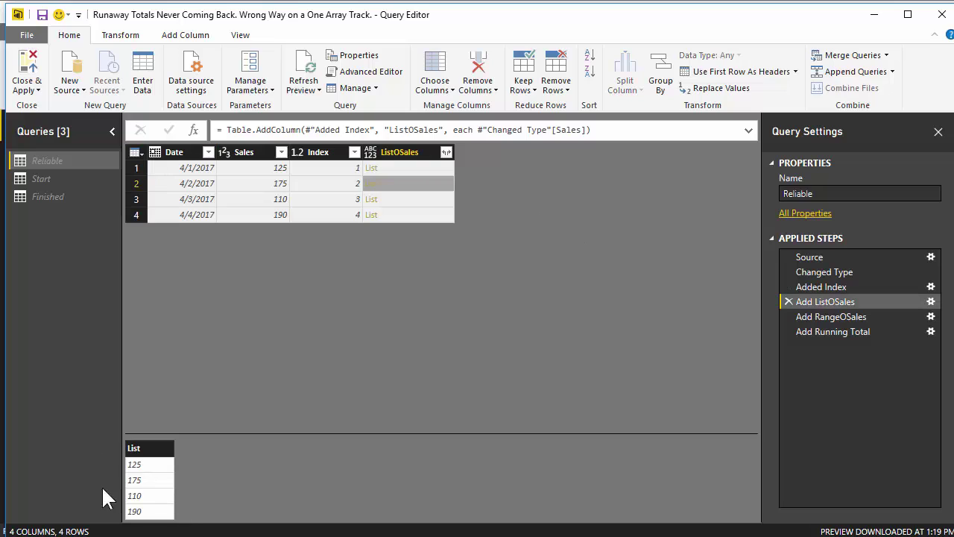
pyautogui.click(399, 203)
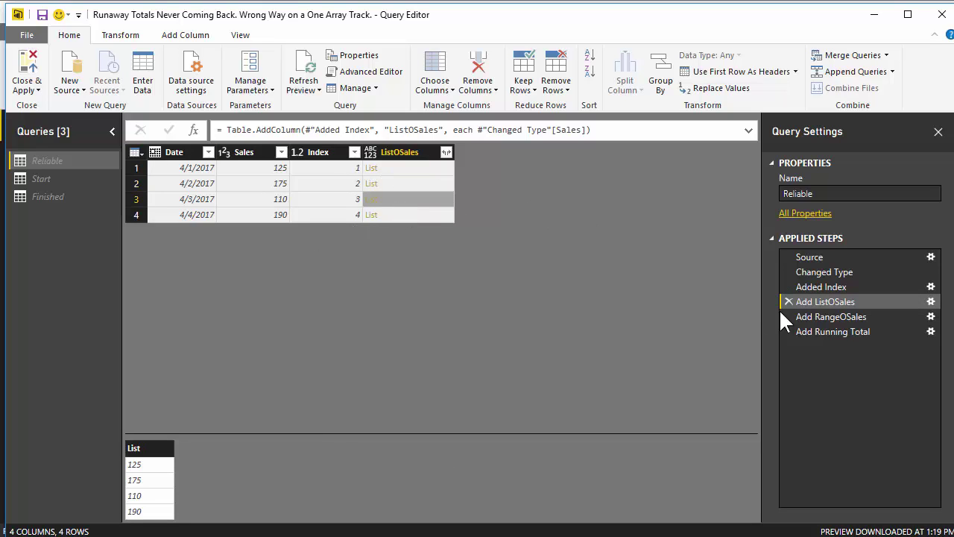
# Inspect the Add RangeOSales step and preview the lists in the first two RangeOSales rows
pyautogui.click(843, 315)
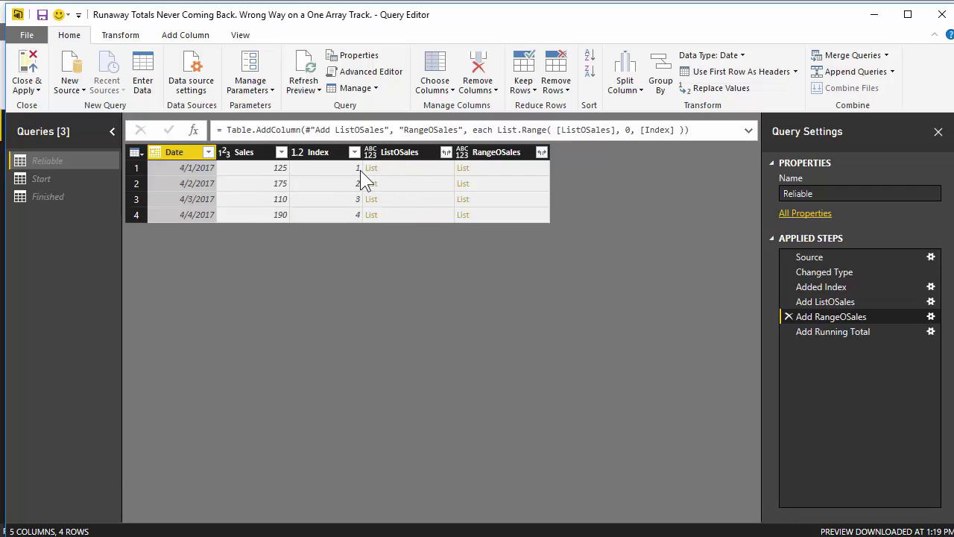
pyautogui.click(484, 168)
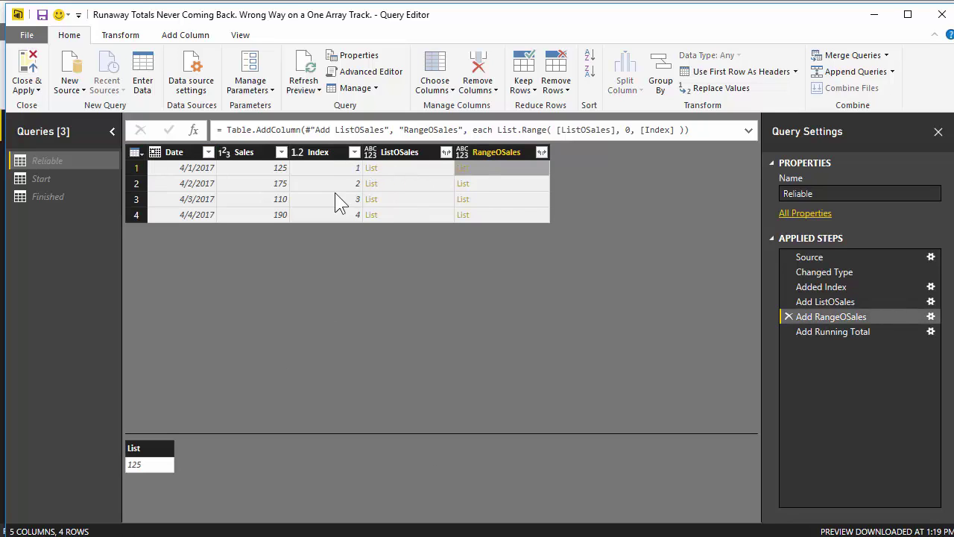
pyautogui.click(482, 185)
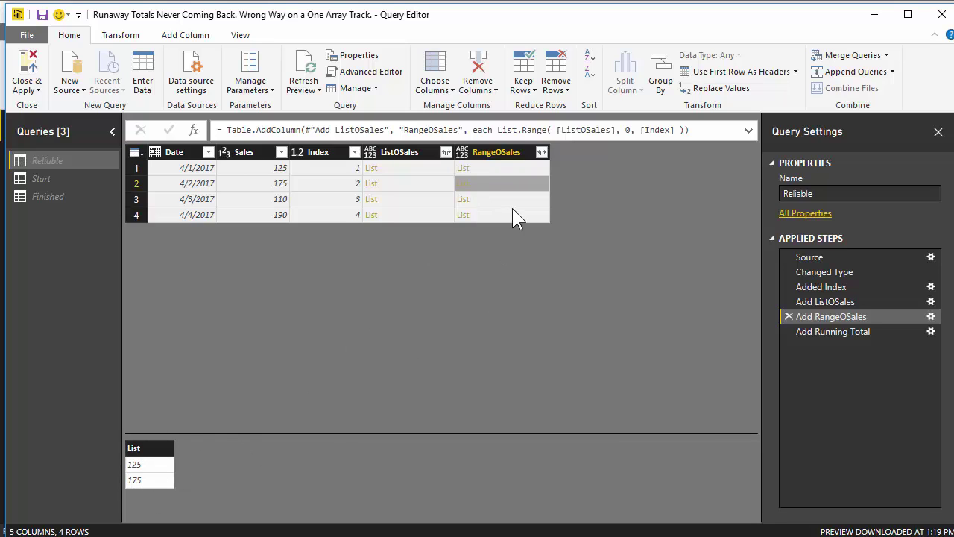
# Inspect the Add Running Total step and compare each row's RangeOSales list with its RunningTotal value
pyautogui.click(815, 331)
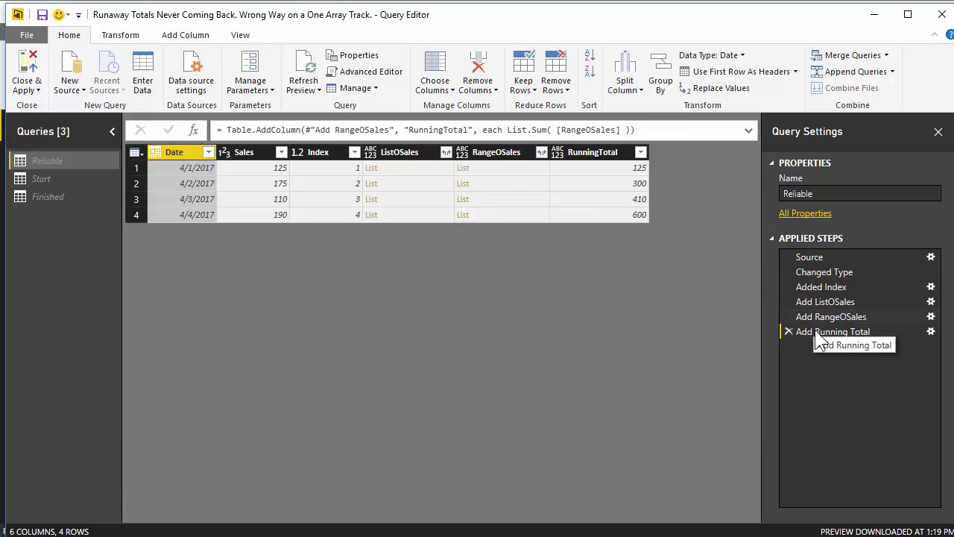
pyautogui.click(521, 199)
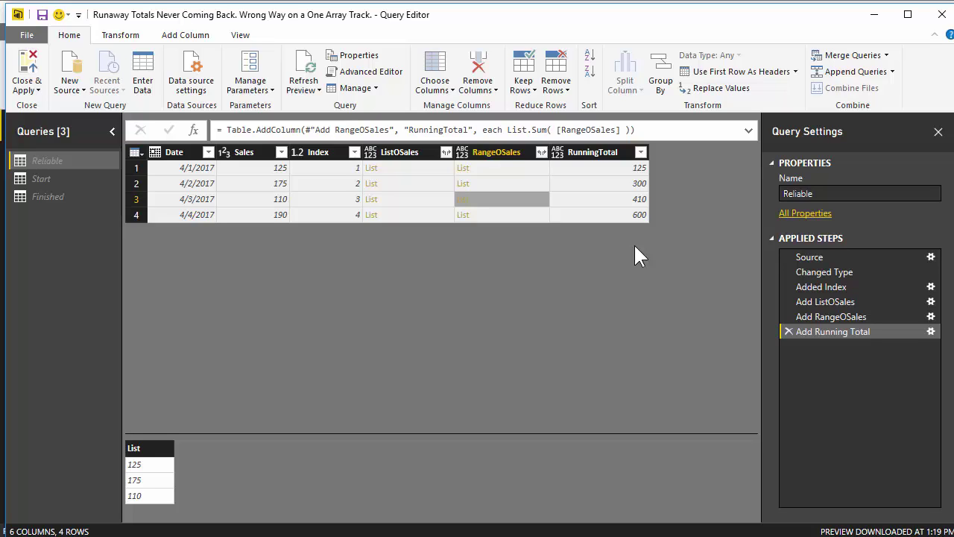
pyautogui.click(514, 170)
pyautogui.click(506, 183)
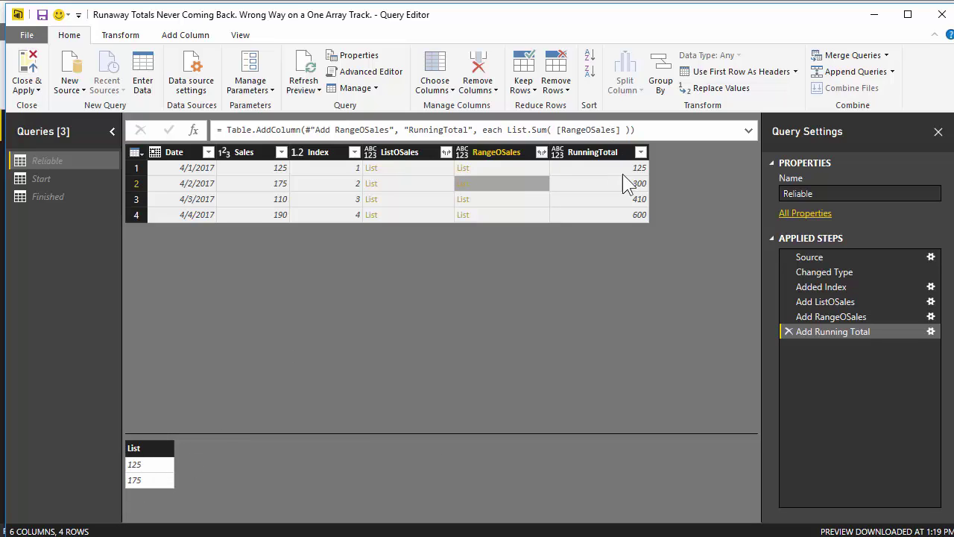
pyautogui.click(502, 198)
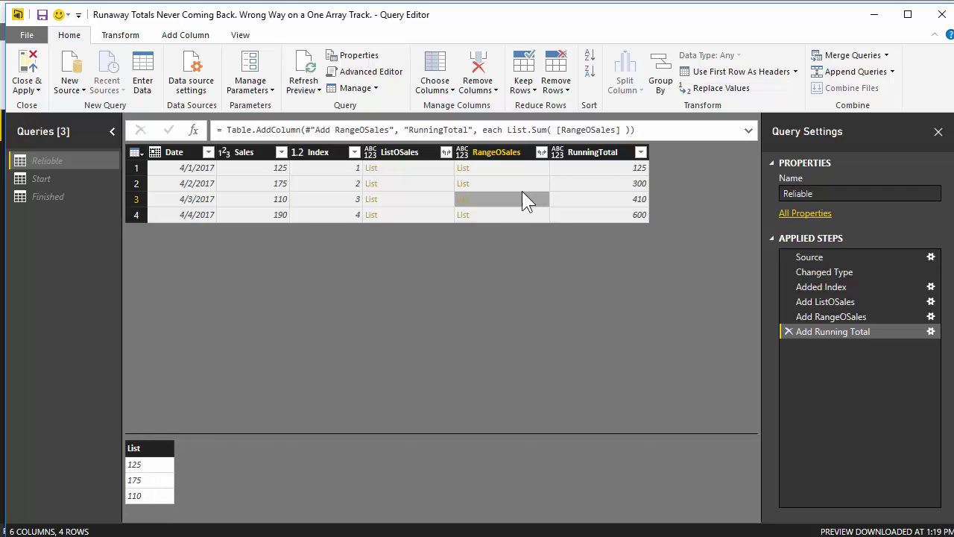
pyautogui.click(518, 212)
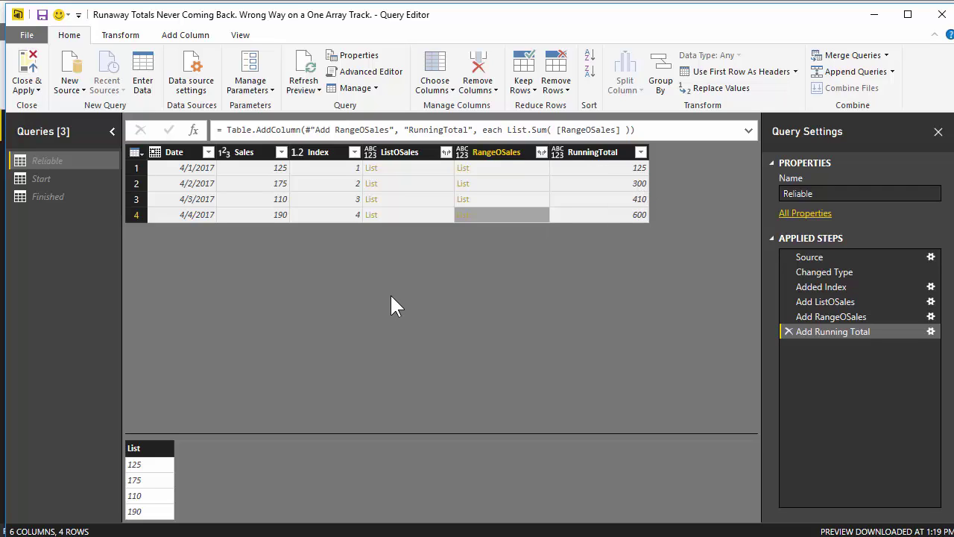
# In the Start query, delete the SalesColList step and all steps following it
pyautogui.click(34, 179)
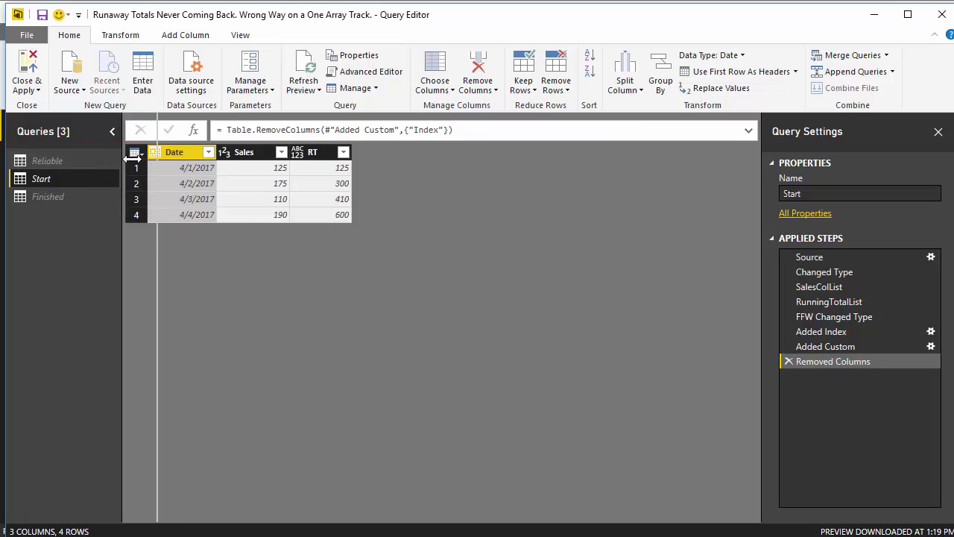
pyautogui.moveTo(93, 156); pyautogui.dragTo(89, 155)
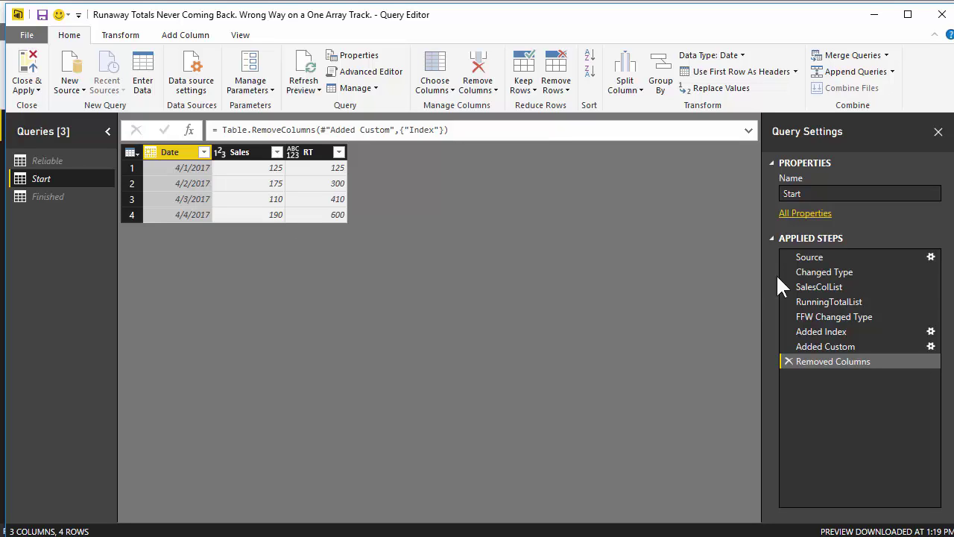
pyautogui.click(812, 295)
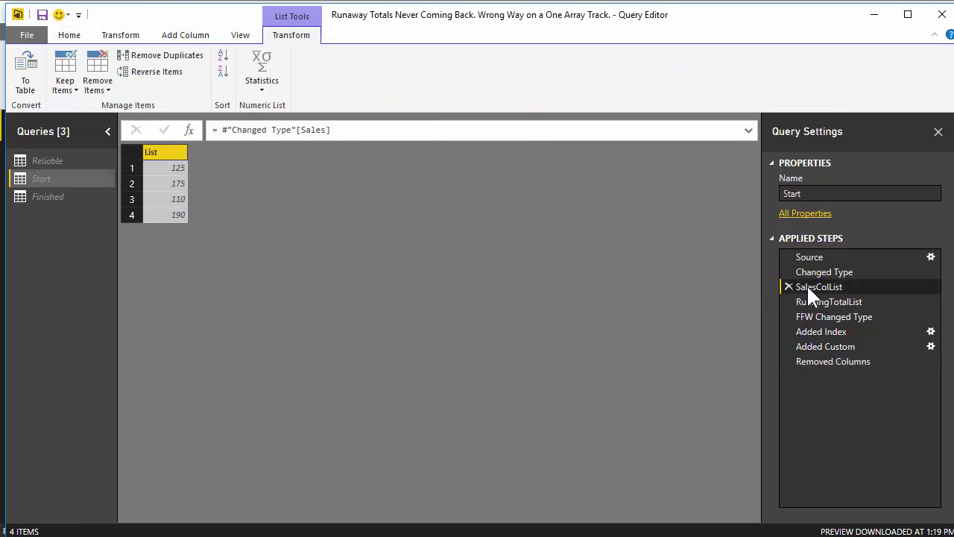
pyautogui.rightClick(807, 284)
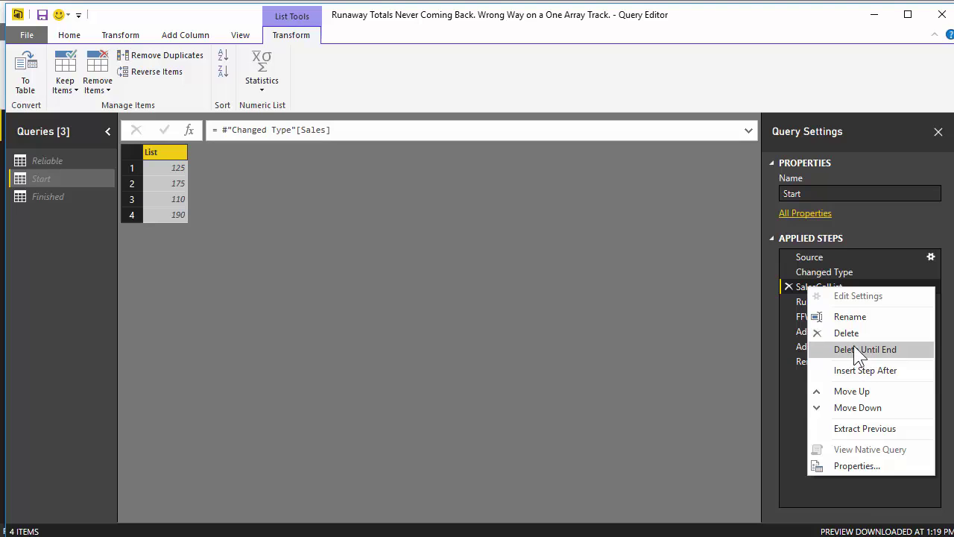
pyautogui.press('Escape')
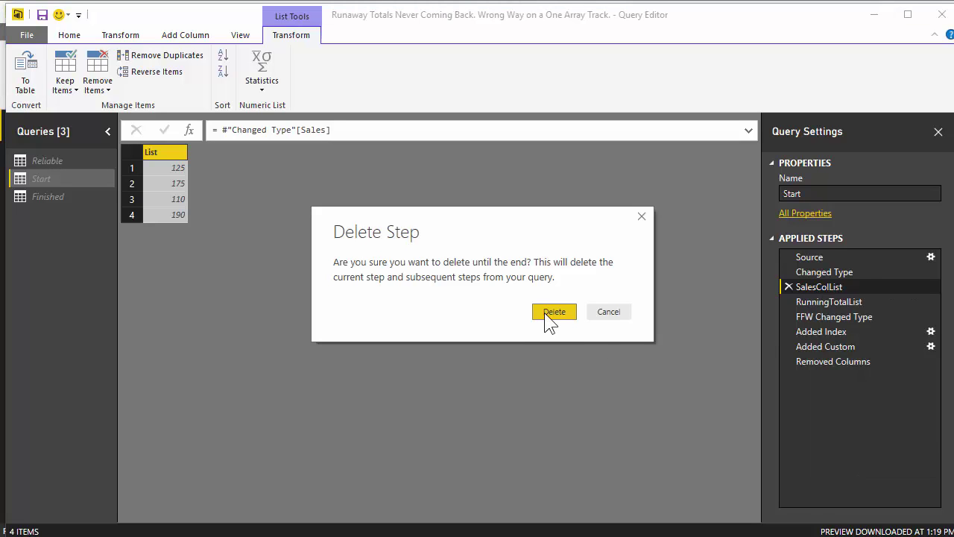
pyautogui.click(547, 313)
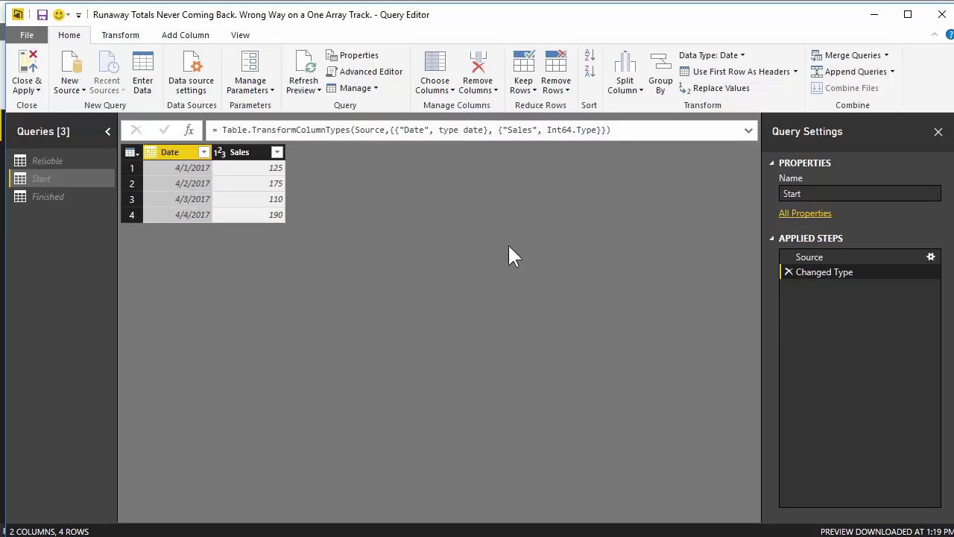
# Review the Finished query and compare its Changed Type table with the list extracted in SalesColList
pyautogui.click(62, 197)
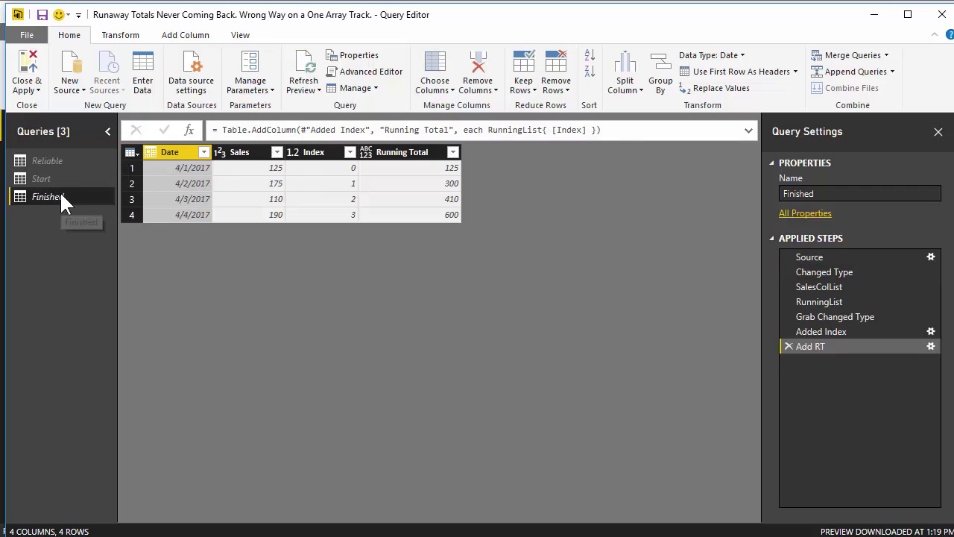
pyautogui.click(818, 271)
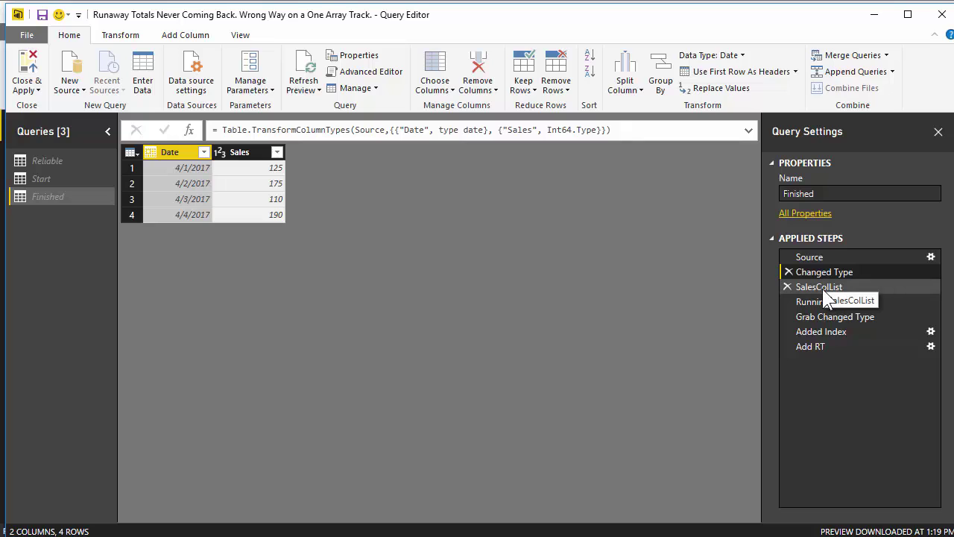
pyautogui.click(825, 290)
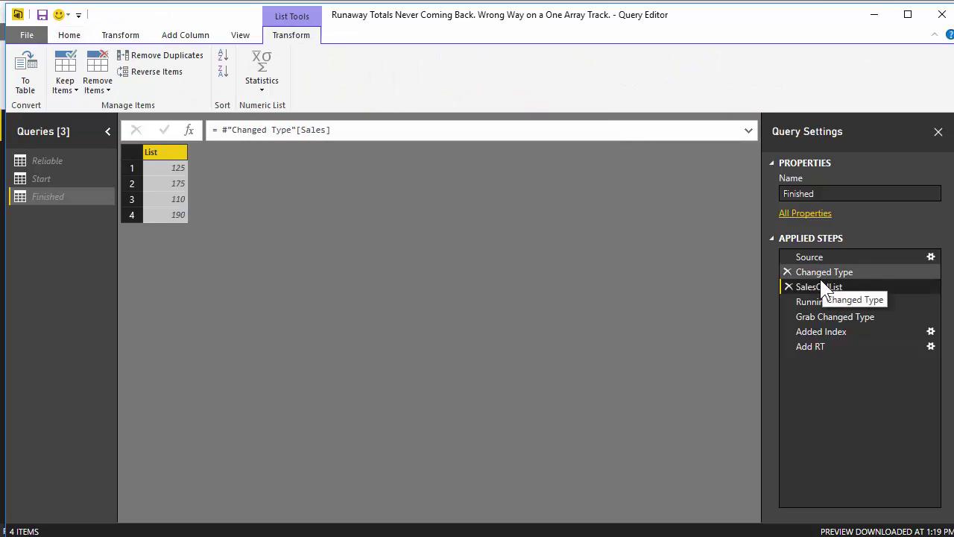
pyautogui.click(823, 272)
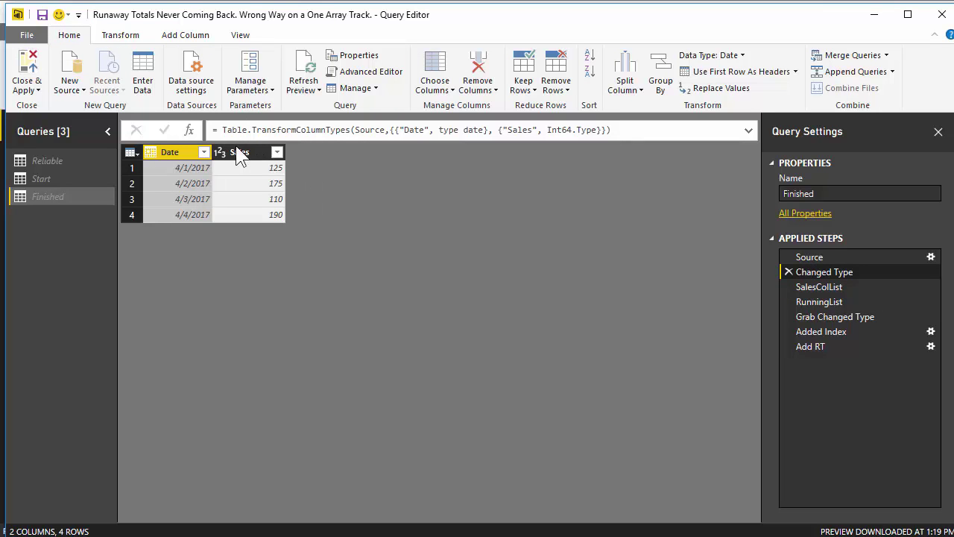
pyautogui.click(822, 291)
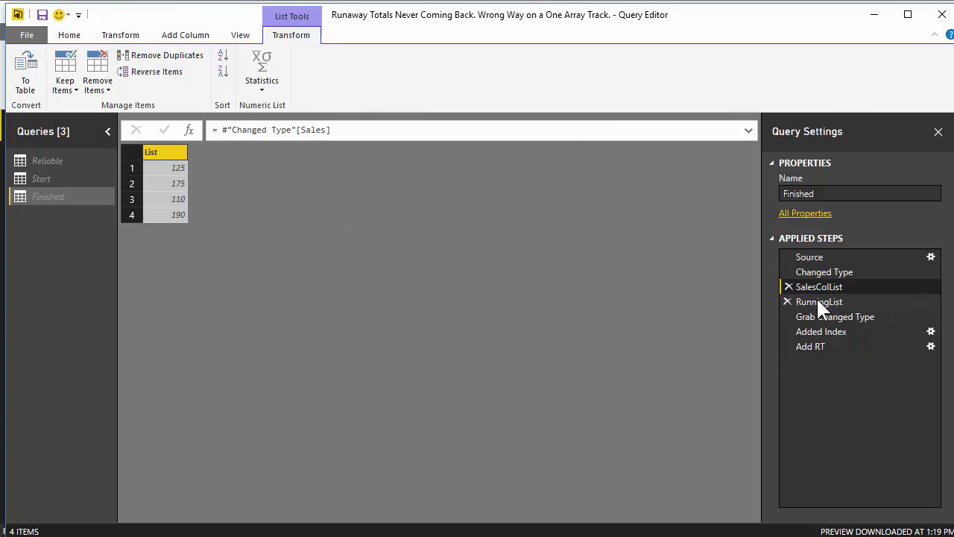
# Compare the running totals in the Finished query's RunningList step with the sales values in SalesColList
pyautogui.click(820, 309)
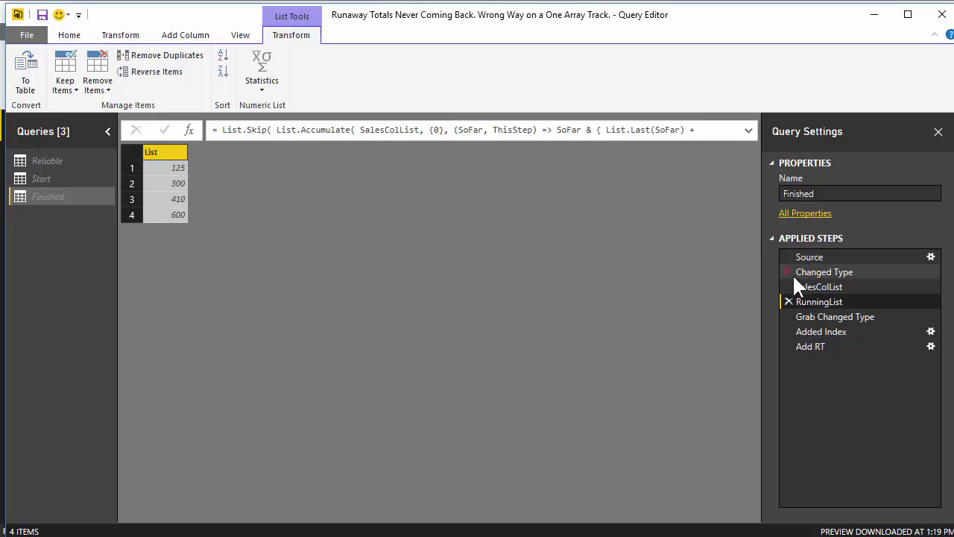
pyautogui.click(813, 288)
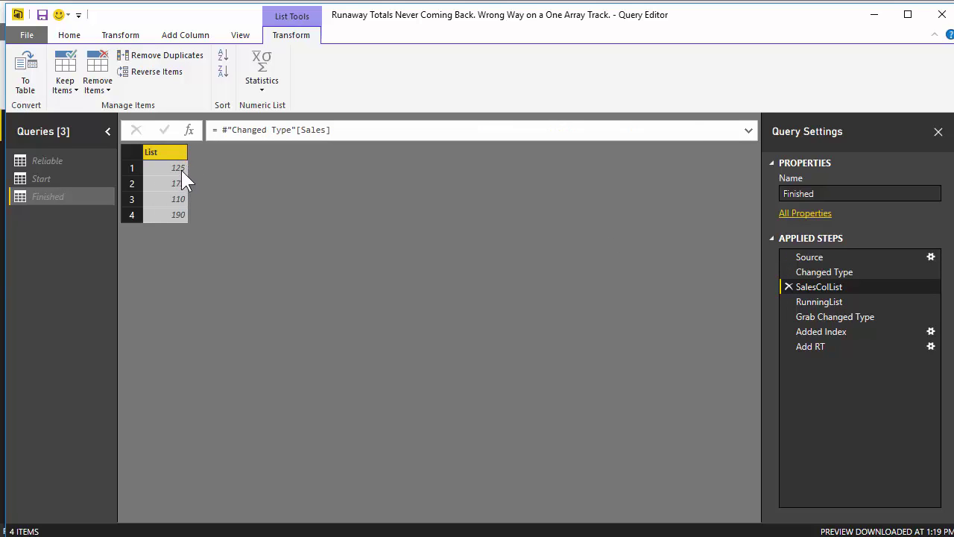
pyautogui.click(809, 302)
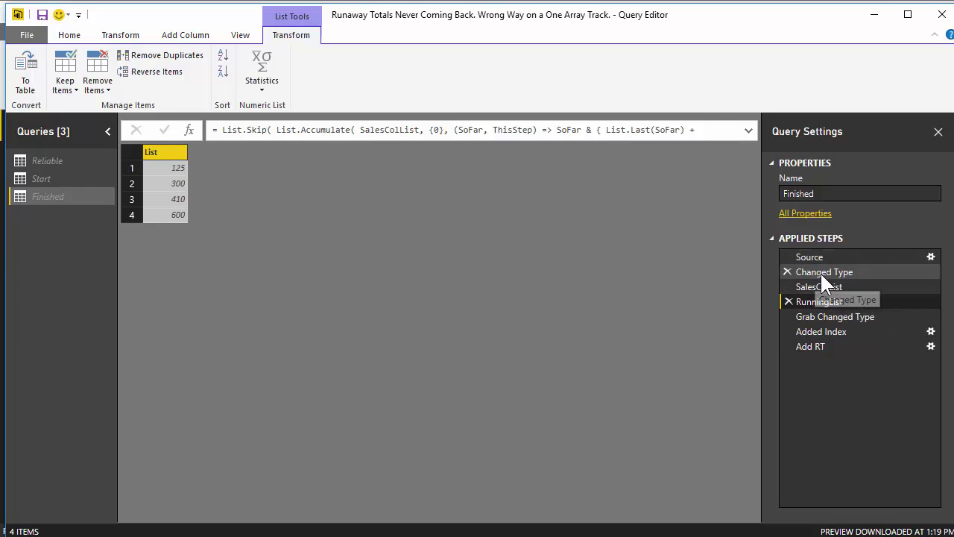
# Compare the Finished query's Grab Changed Type step with Changed Type, and inspect its Added Index step
pyautogui.click(829, 316)
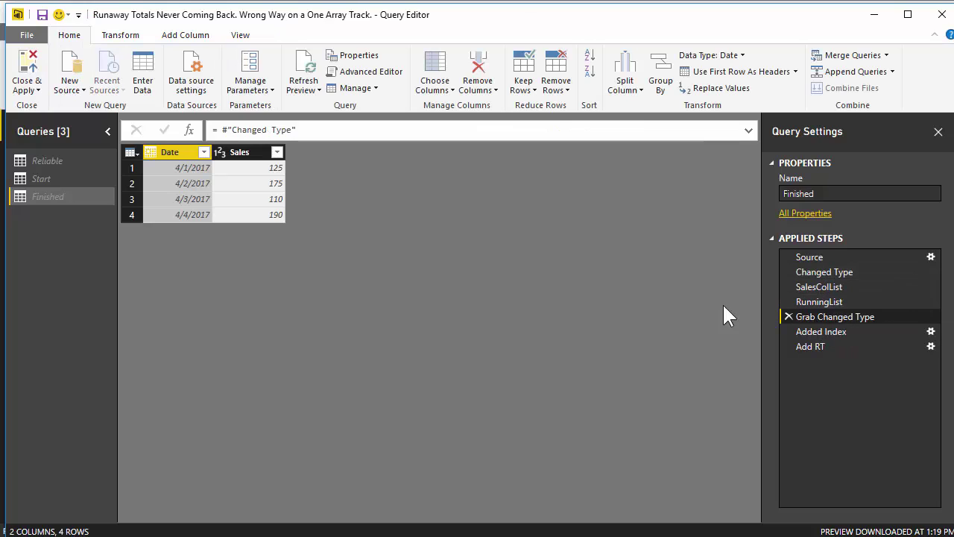
pyautogui.click(847, 271)
pyautogui.click(847, 316)
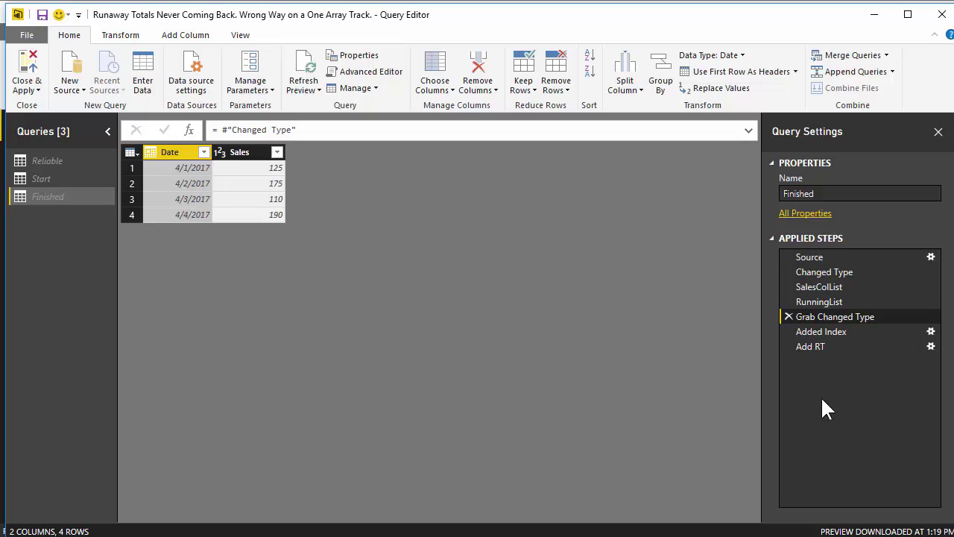
pyautogui.click(820, 331)
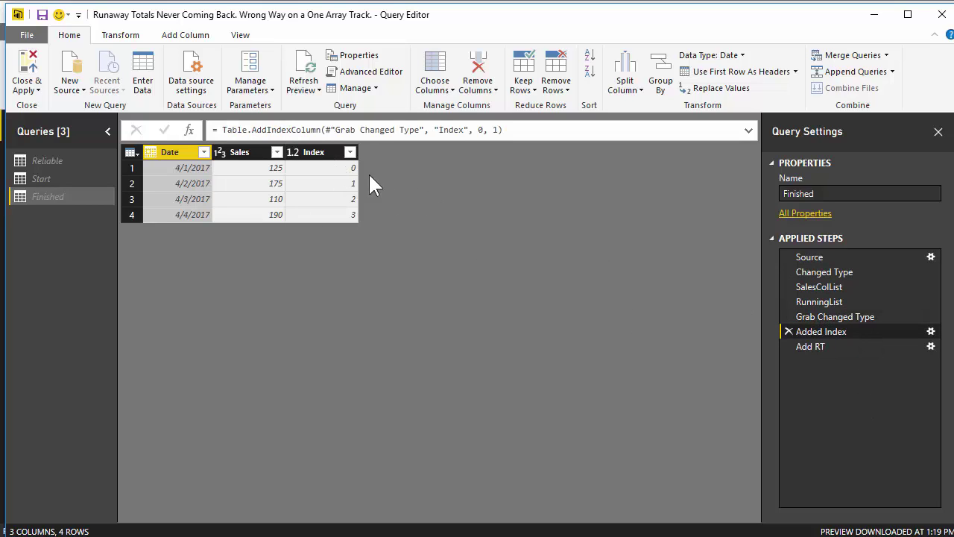
# Inspect the Finished query's Add RT step and compare its Running Total column with the Sales values
pyautogui.click(812, 347)
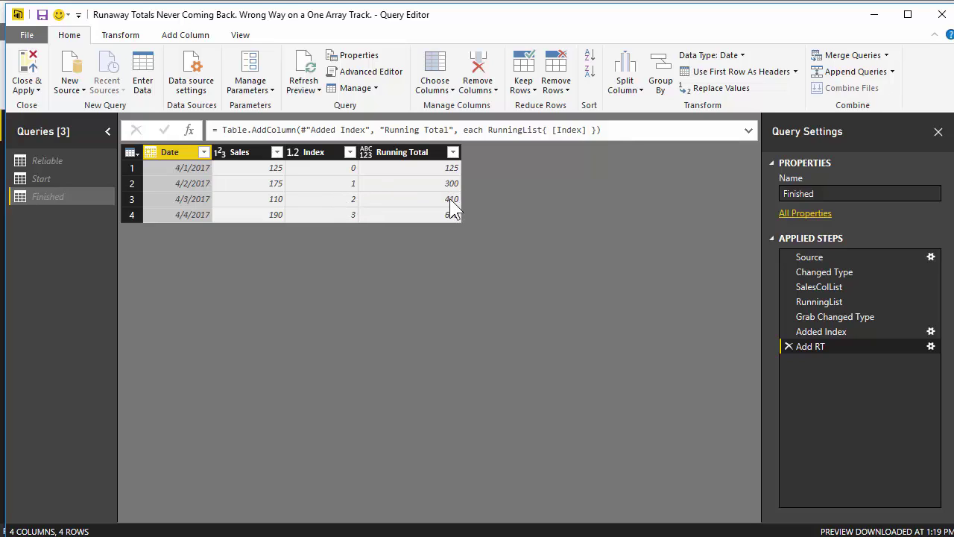
# In the Start query, insert a step after Changed Type that extracts the Sales column as a list with = #"Changed Type"[Sales]
pyautogui.click(56, 180)
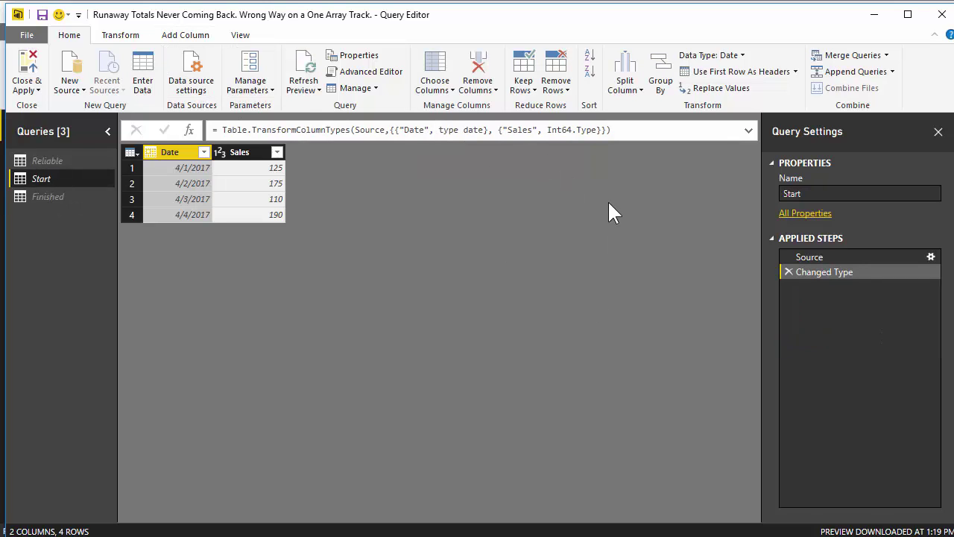
pyautogui.rightClick(814, 272)
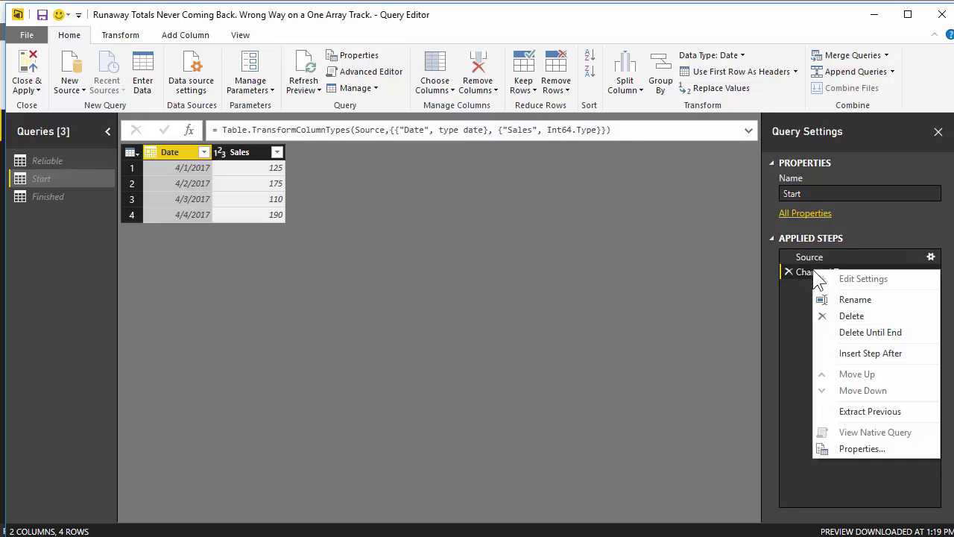
pyautogui.click(891, 351)
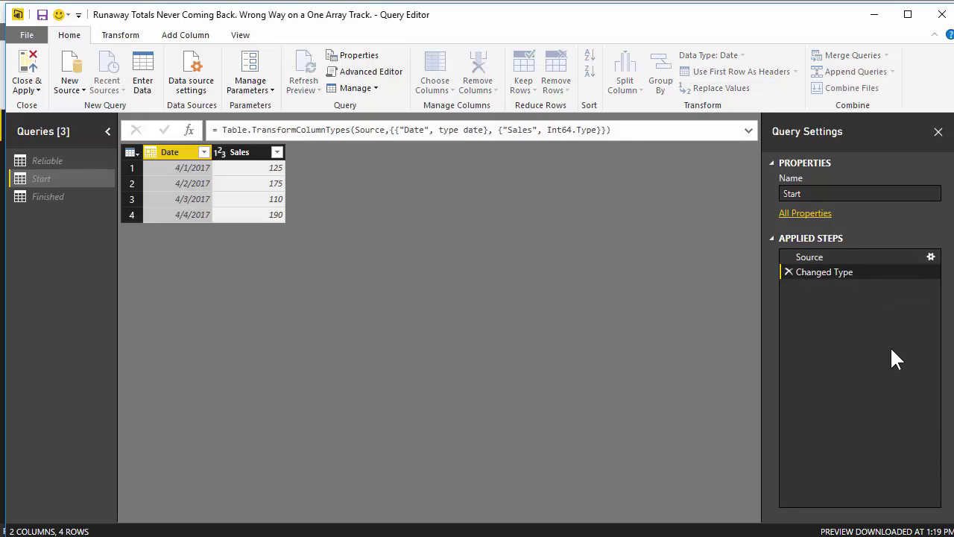
pyautogui.click(341, 132)
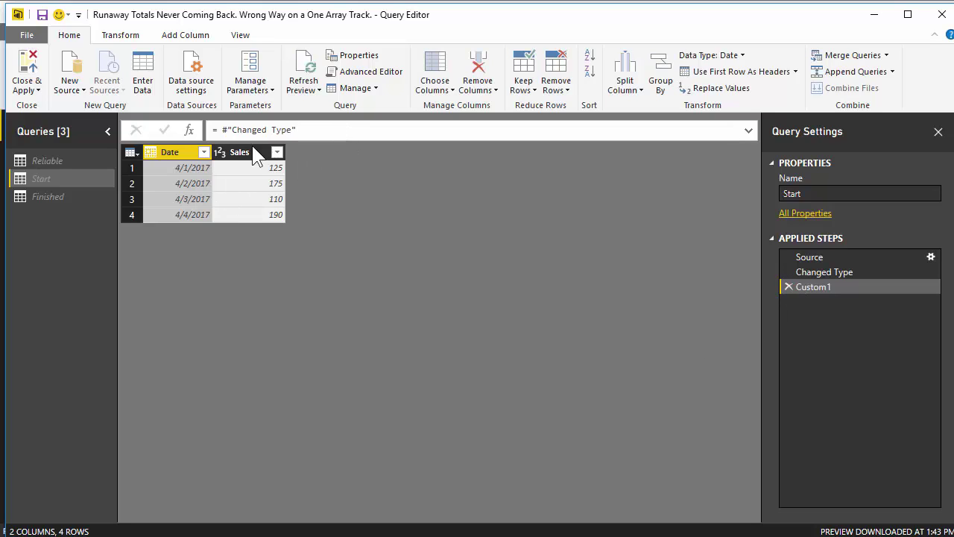
pyautogui.click(332, 129)
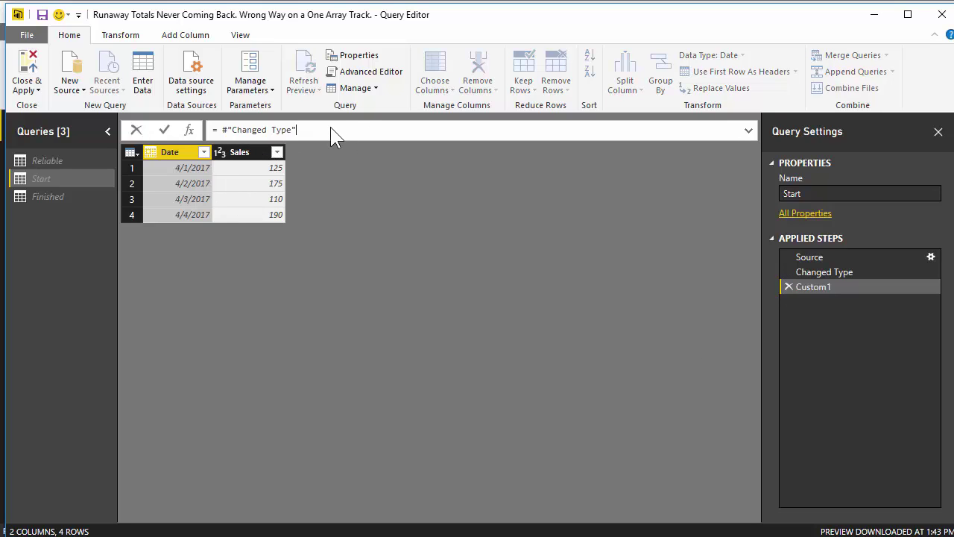
pyautogui.write('[Sales]')
pyautogui.press('Return')
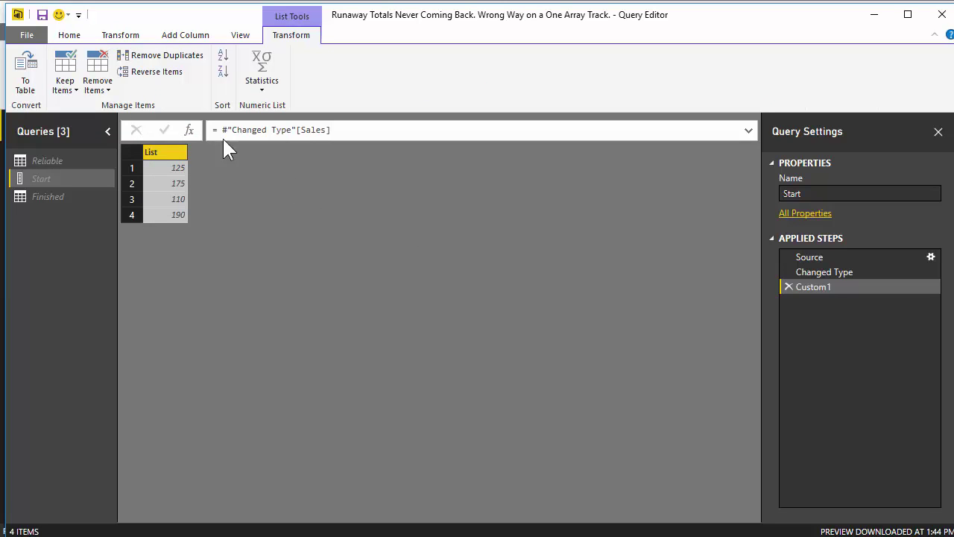
# Rename the new list step in the Start query to SalesColList
pyautogui.rightClick(814, 286)
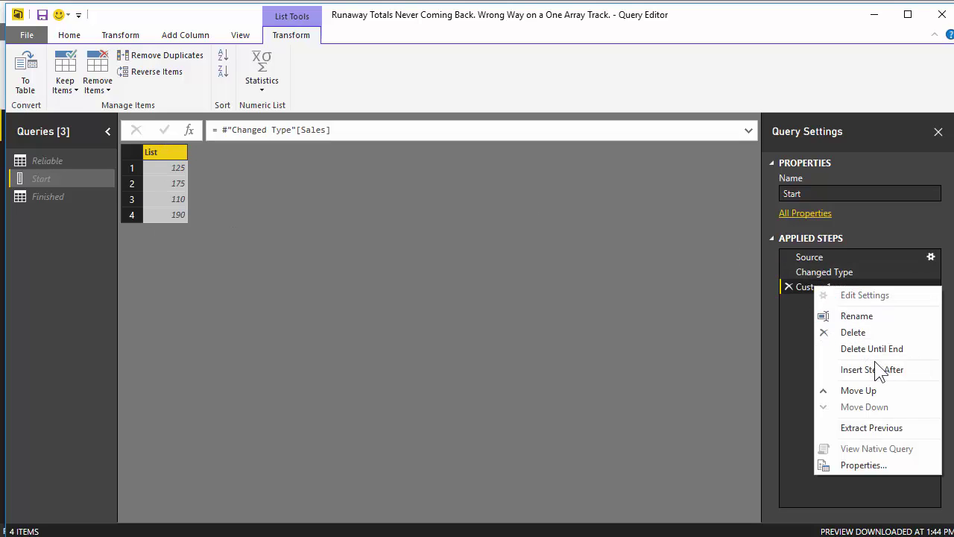
pyautogui.click(870, 317)
pyautogui.write('Sa')
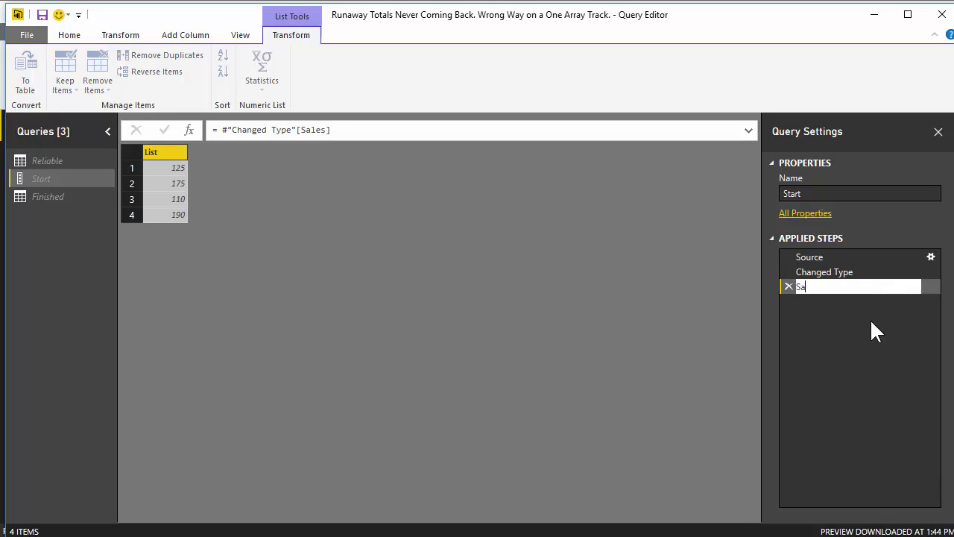
pyautogui.write('lesColList')
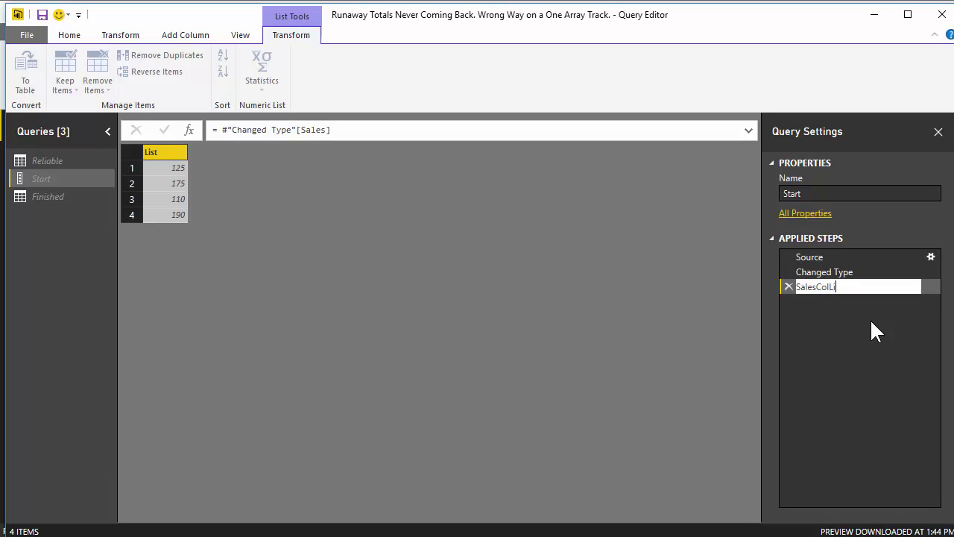
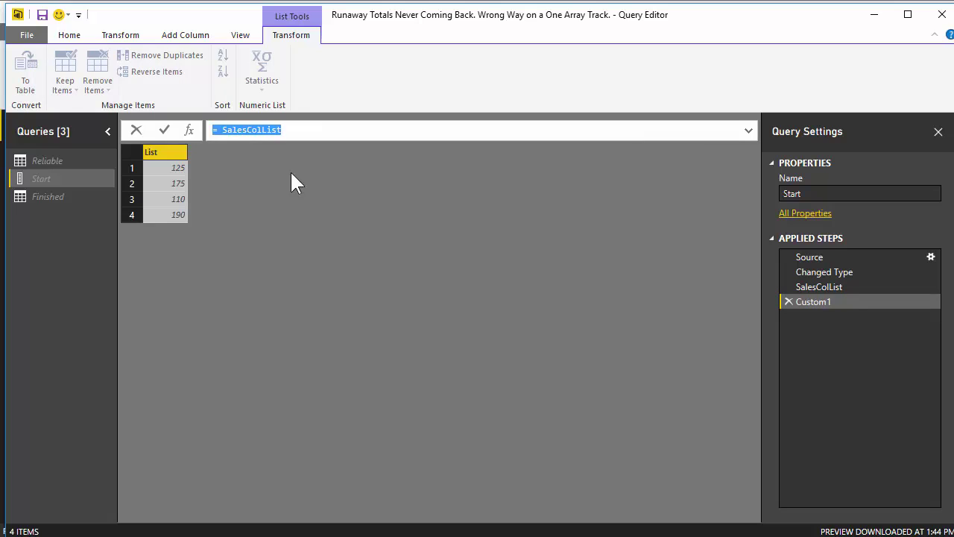
# Replace the SalesColList reference in the custom step's formula with the opening of a List.Accumulate( call
pyautogui.click(301, 139)
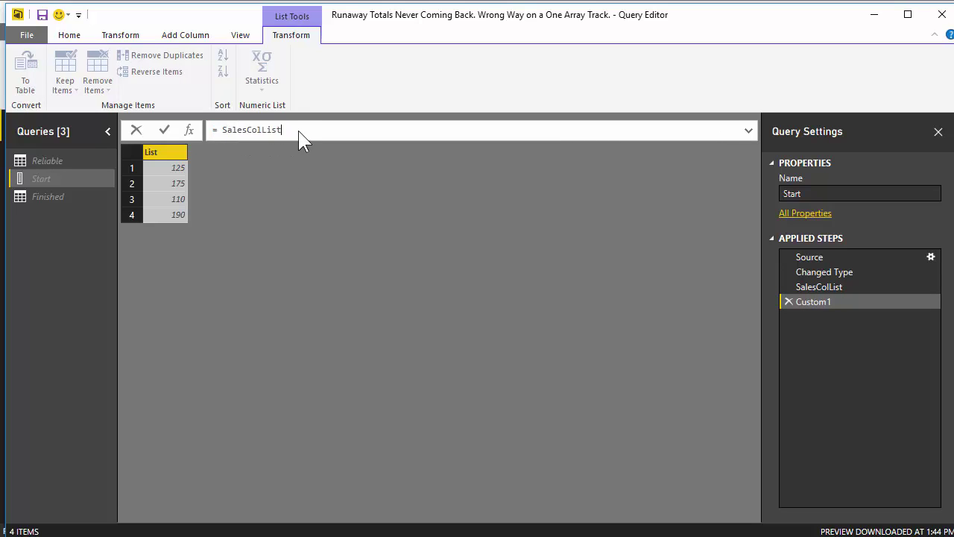
pyautogui.press('Return')
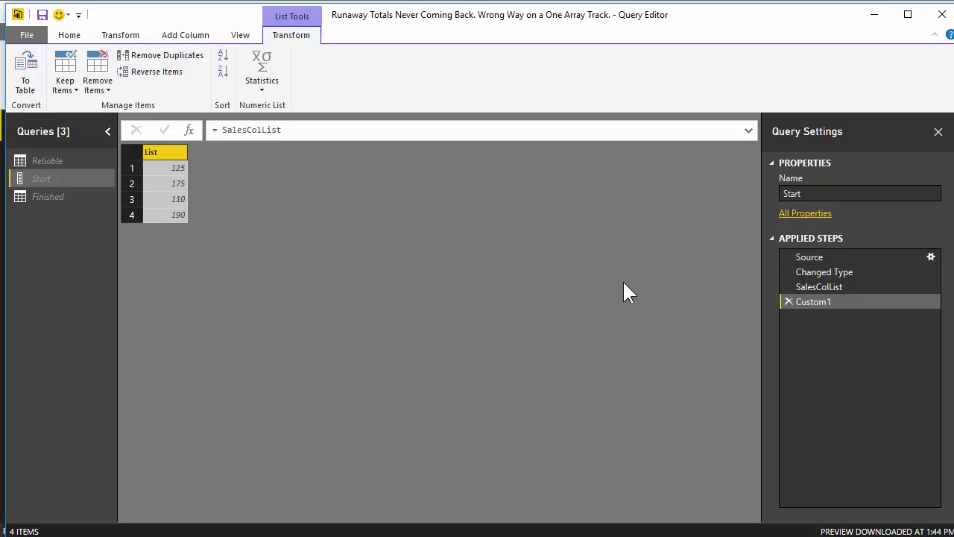
pyautogui.click(287, 131)
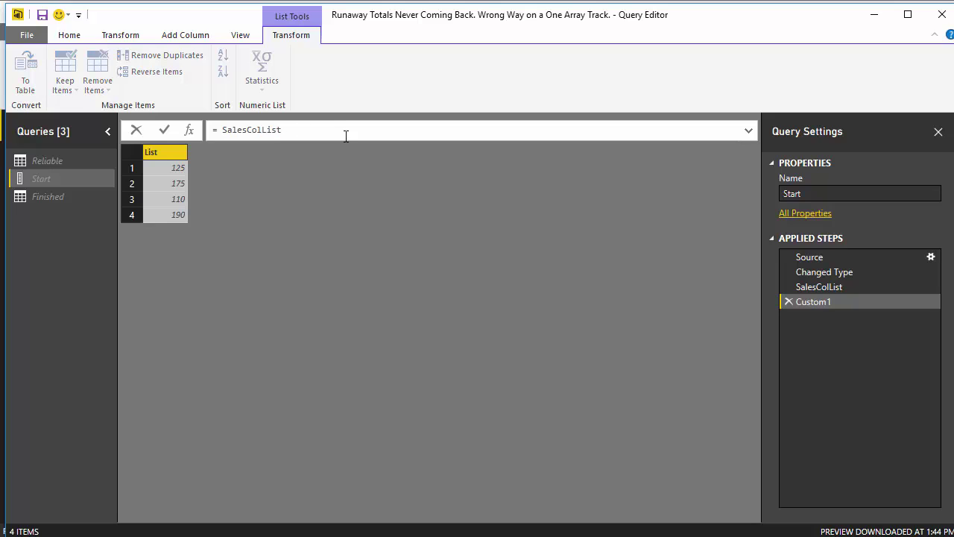
pyautogui.hotkey('shift', 'Left')
pyautogui.hotkey('shift', 'Left')
pyautogui.hotkey('shift', 'Left')
pyautogui.hotkey('shift', 'Left')
pyautogui.hotkey('shift', 'Left')
pyautogui.hotkey('shift', 'Left')
pyautogui.hotkey('shift', 'Left')
pyautogui.hotkey('shift', 'Left')
pyautogui.hotkey('shift', 'Left')
pyautogui.hotkey('shift', 'Left')
pyautogui.hotkey('shift', 'Left')
pyautogui.hotkey('shift', 'Left')
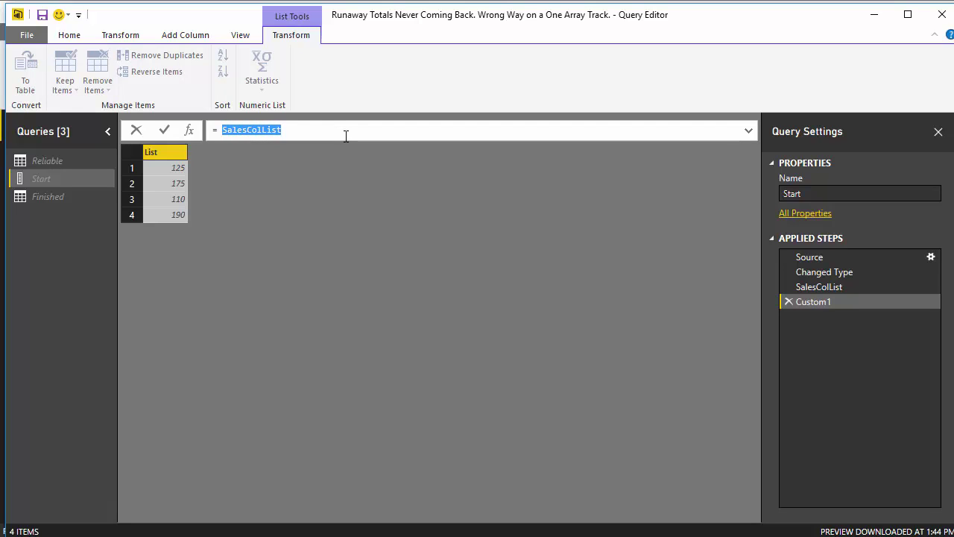
pyautogui.click(346, 136)
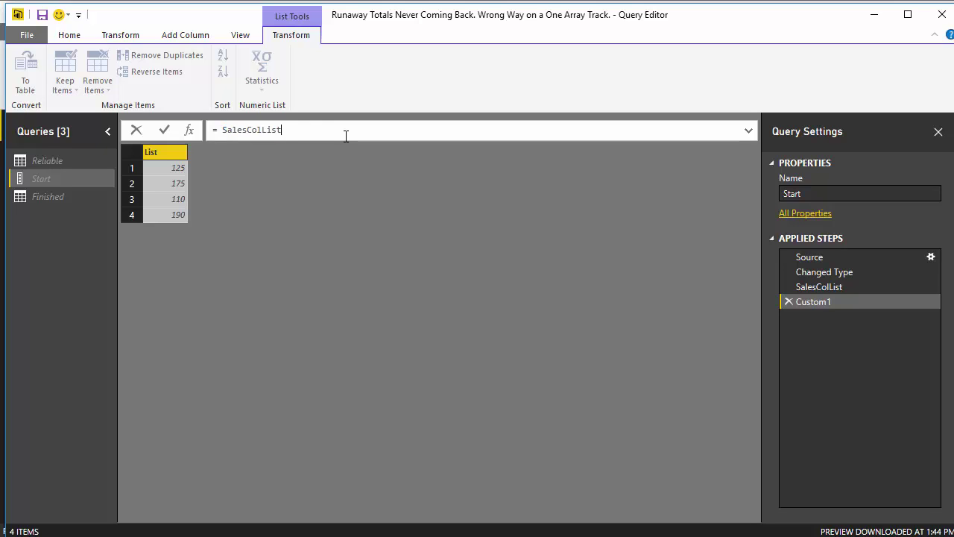
pyautogui.hotkey('shift', 'Left')
pyautogui.hotkey('shift', 'Left')
pyautogui.hotkey('shift', 'Left')
pyautogui.hotkey('shift', 'Left')
pyautogui.hotkey('shift', 'Left')
pyautogui.hotkey('shift', 'Left')
pyautogui.hotkey('shift', 'Left')
pyautogui.hotkey('shift', 'Left')
pyautogui.hotkey('shift', 'Left')
pyautogui.hotkey('shift', 'Left')
pyautogui.hotkey('shift', 'Left')
pyautogui.hotkey('shift', 'Left')
pyautogui.hotkey('shift', 'Left')
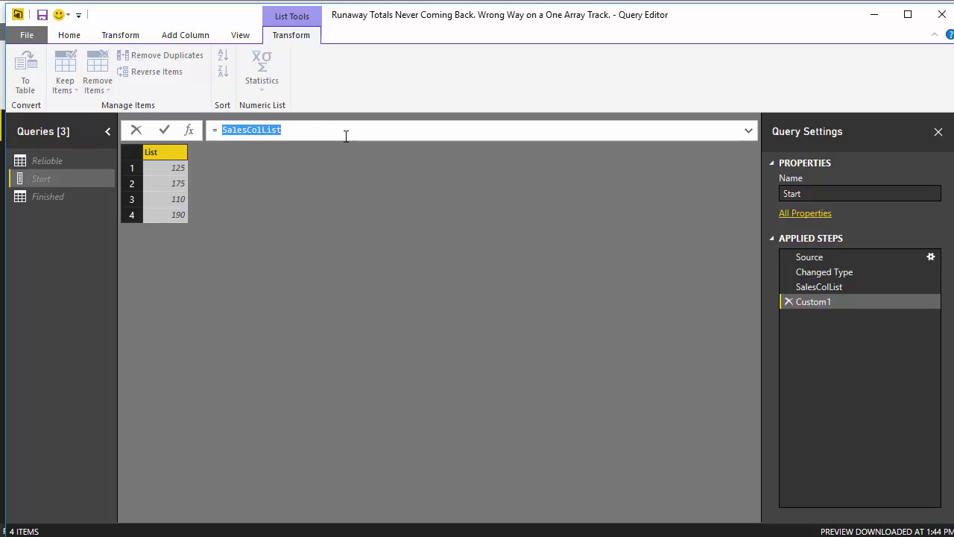
pyautogui.hotkey('shift', 'Right')
pyautogui.write('List.A')
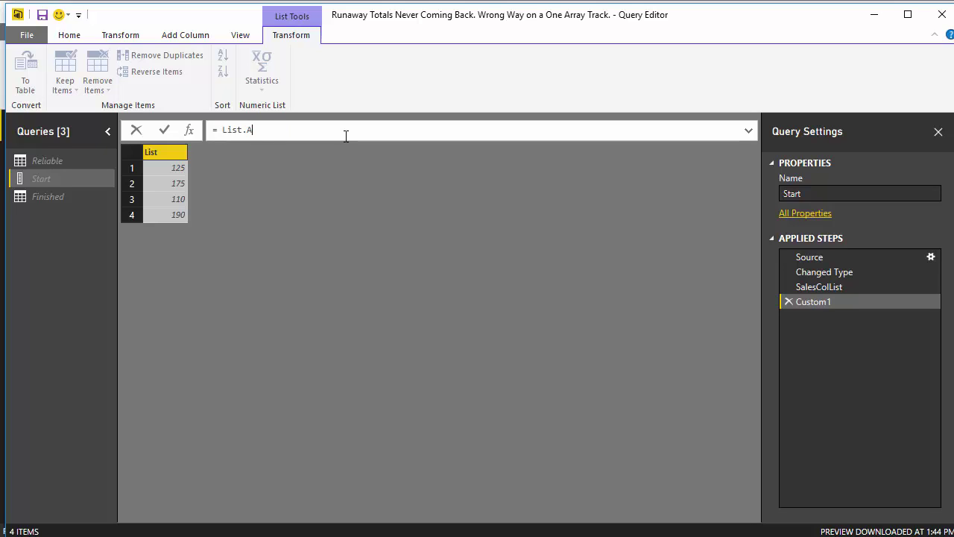
pyautogui.write('ccumulate(')
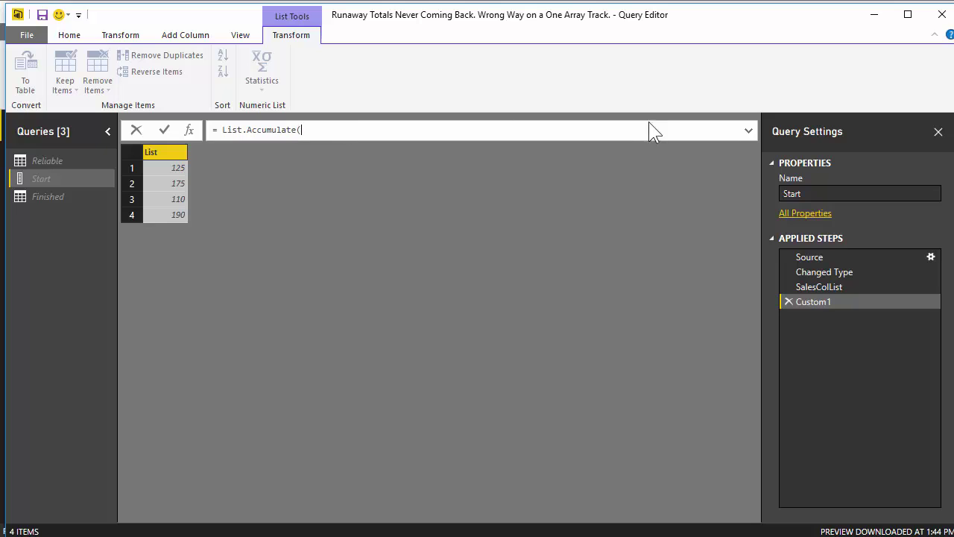
# Expand the formula area and give List.Accumulate SalesColList as its list and {0} as its seed, on separate lines
pyautogui.click(749, 131)
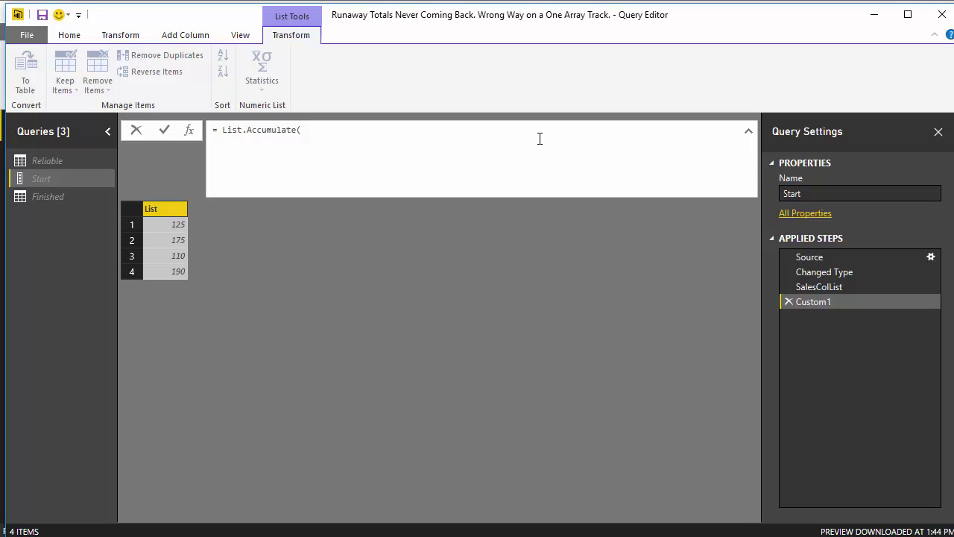
pyautogui.write('Sa')
pyautogui.write('les')
pyautogui.write('Col')
pyautogui.write('List')
pyautogui.write('{')
pyautogui.write('0')
pyautogui.write('},')
pyautogui.press('Return')
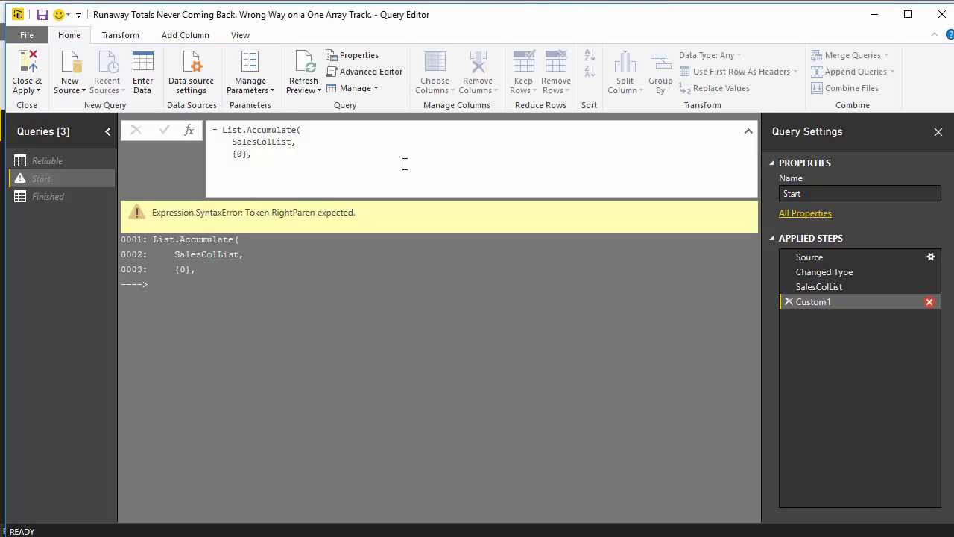
# Add the accumulator function header ( SoFar, ThisStep ) => below {0}, and begin its body with SoFar on a new line
pyautogui.click(400, 170)
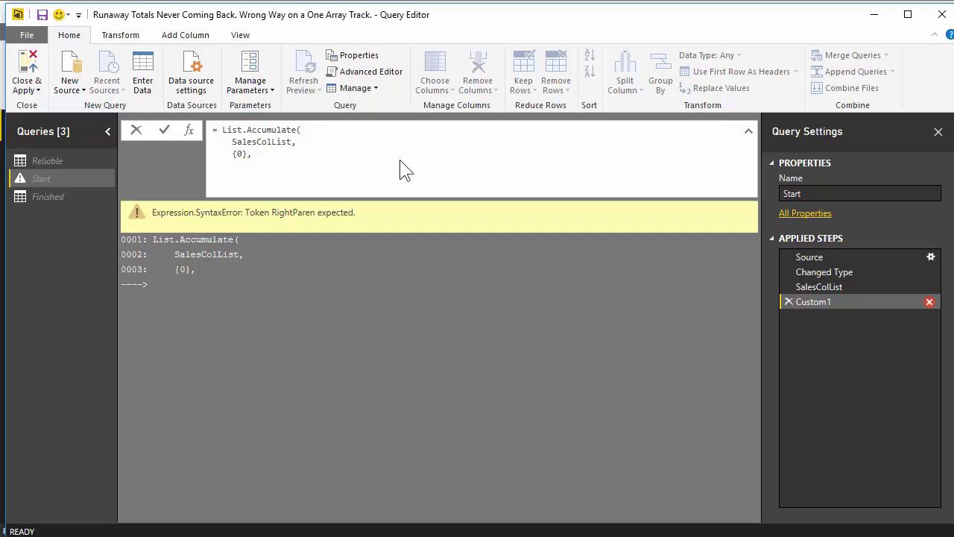
pyautogui.write('(')
pyautogui.write('So')
pyautogui.write('Far')
pyautogui.write(', Th')
pyautogui.write('is')
pyautogui.write('Step')
pyautogui.write(' )')
pyautogui.write(' =>')
pyautogui.write('So')
pyautogui.write('Far')
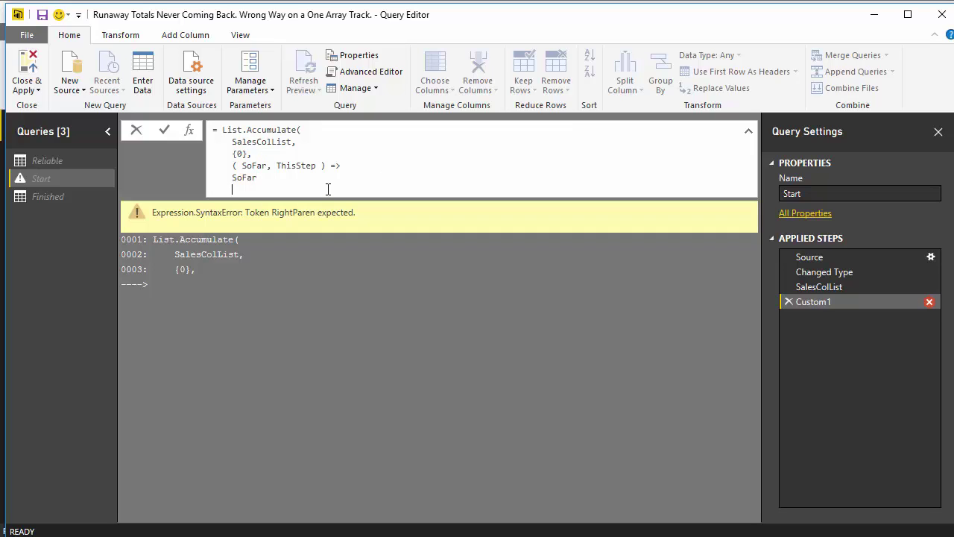
# Append & and ( List.Last( SoFar ) + ThisStep ) to the accumulator body, close List.Accumulate and commit the formula
pyautogui.hotkey('shift', 'Return')
pyautogui.write('&')
pyautogui.hotkey('shift', 'Return')
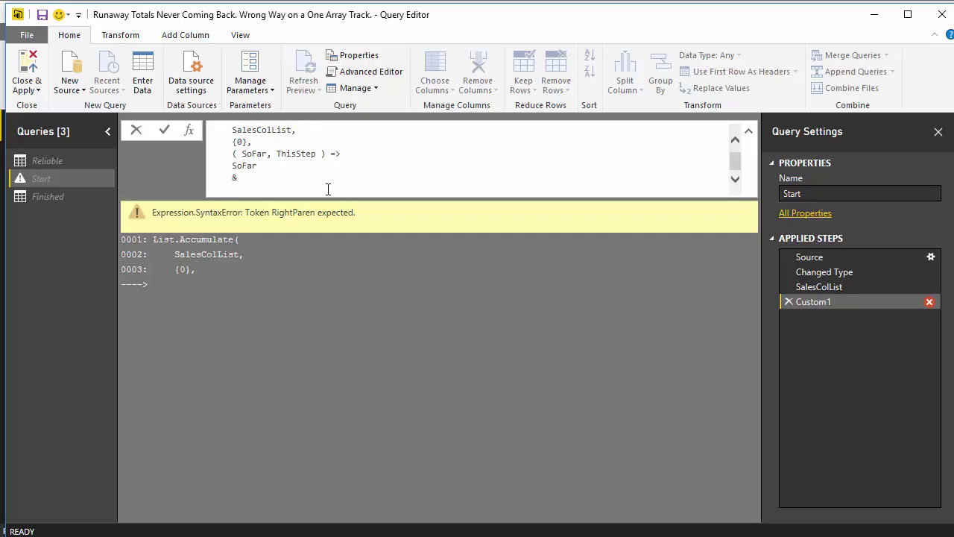
pyautogui.write('( List.Last( SoFar ) + ThisStep')
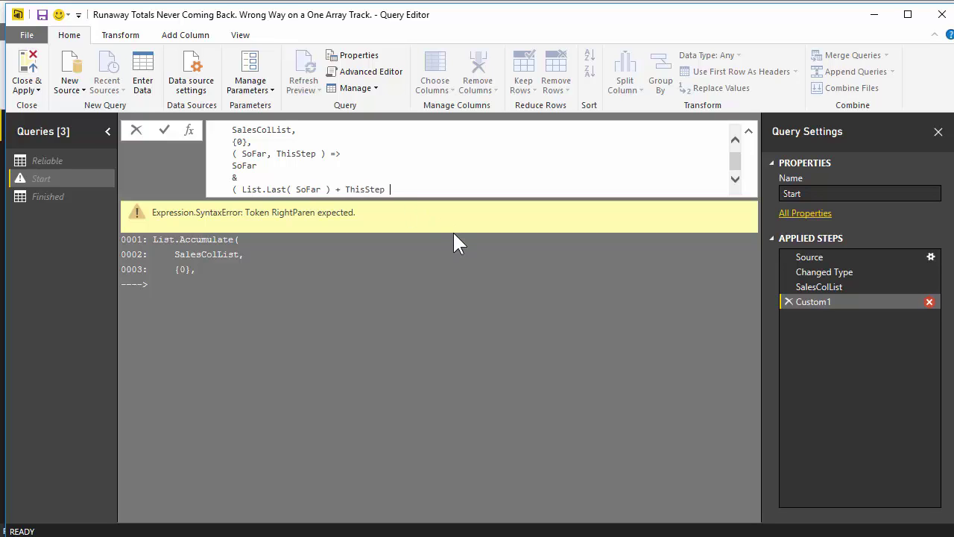
pyautogui.write(' )')
pyautogui.press('Return')
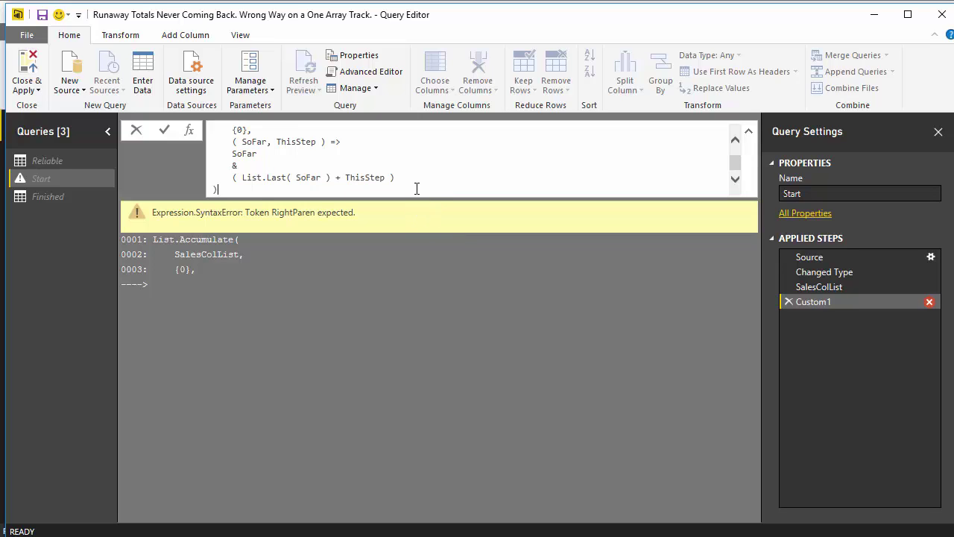
pyautogui.scroll(1, 416, 189)
pyautogui.scroll(-1, 417, 189)
pyautogui.press('Return')
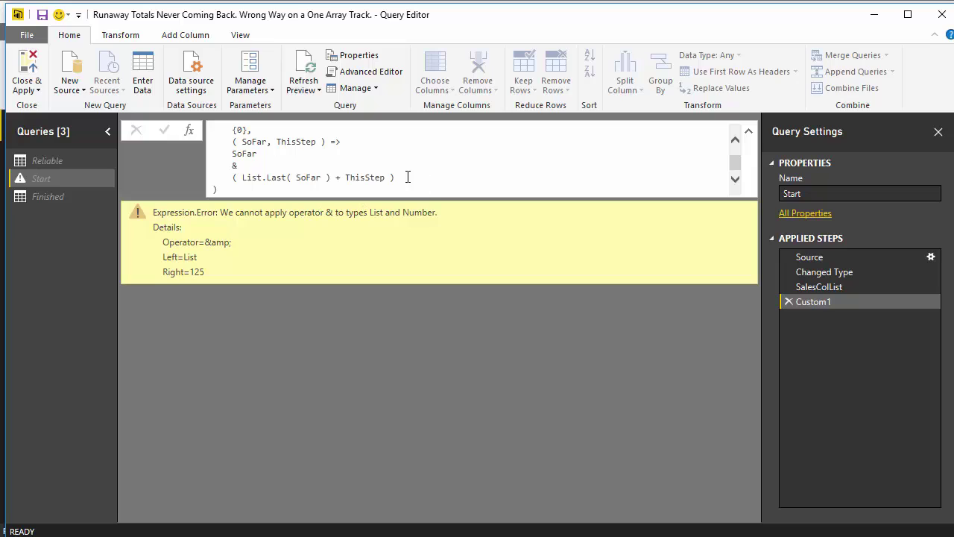
# Replace the parentheses enclosing List.Last( SoFar ) + ThisStep with curly braces and commit the formula
pyautogui.click(372, 167)
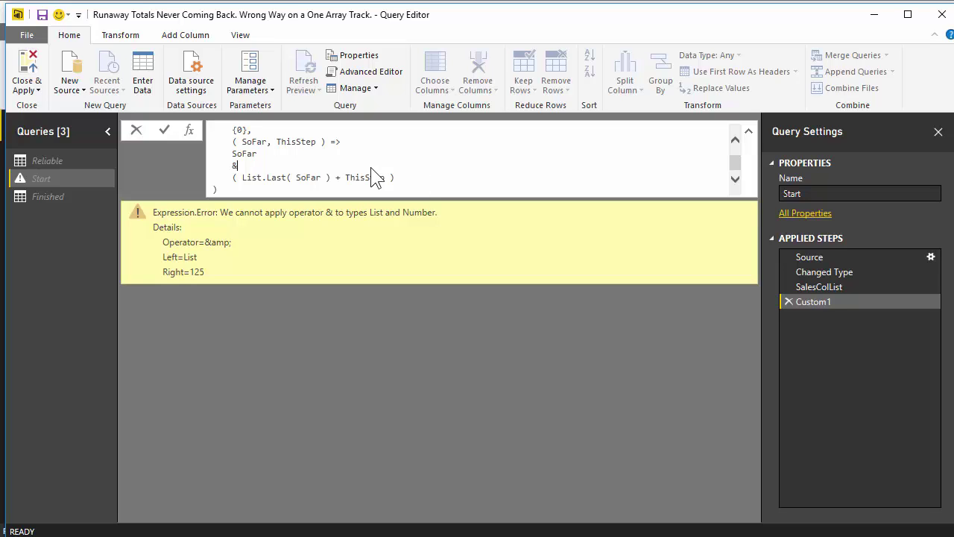
pyautogui.hotkey('shift', 'Left')
pyautogui.click(254, 154)
pyautogui.press('Return')
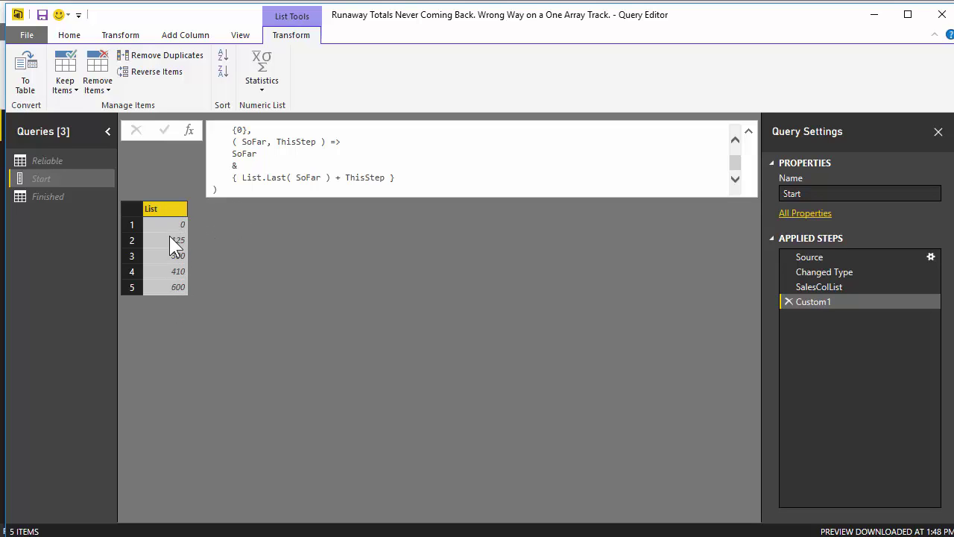
# Wrap the whole List.Accumulate expression in List.Skip( ) to drop the seed value from the list
pyautogui.click(237, 192)
pyautogui.press('Up')
pyautogui.press('Up')
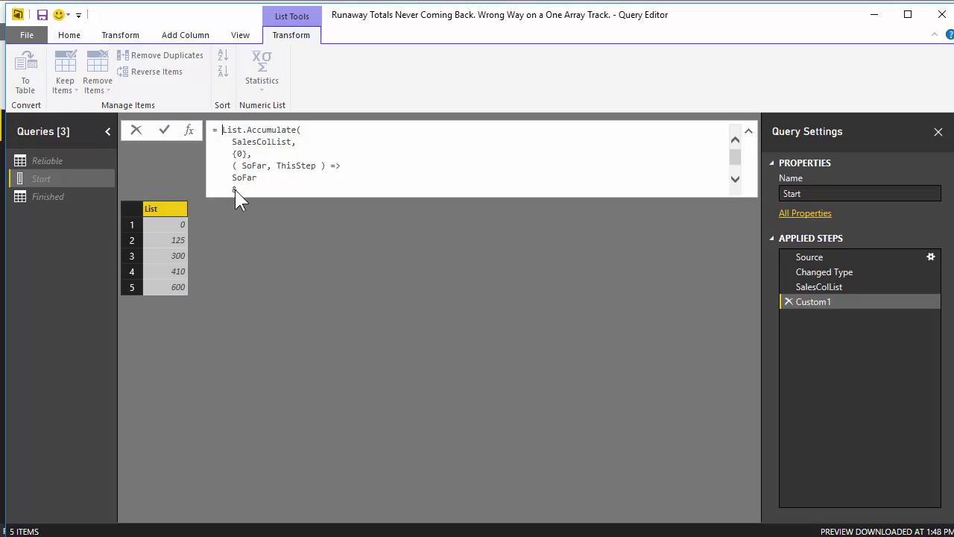
pyautogui.write('List.Skip(')
pyautogui.hotkey('ctrl', 'End')
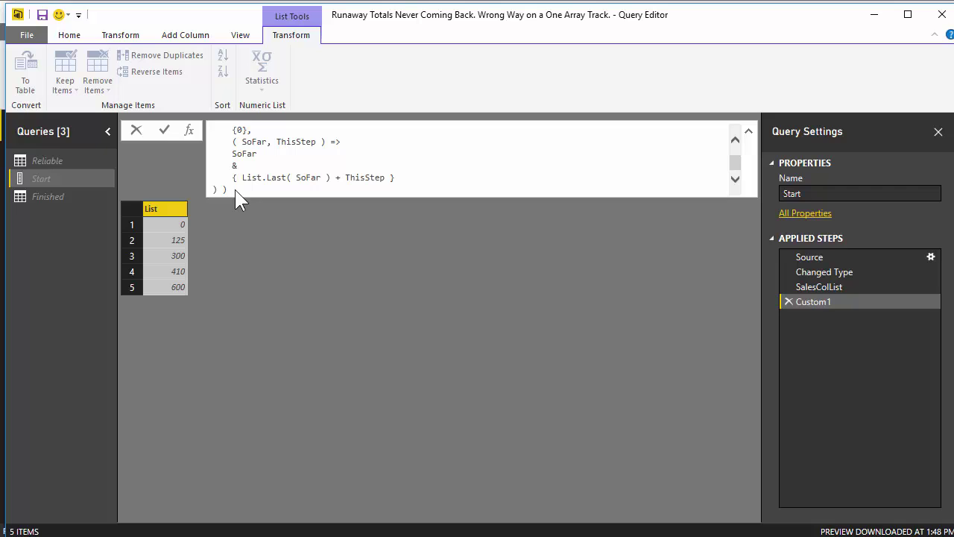
pyautogui.press('Return')
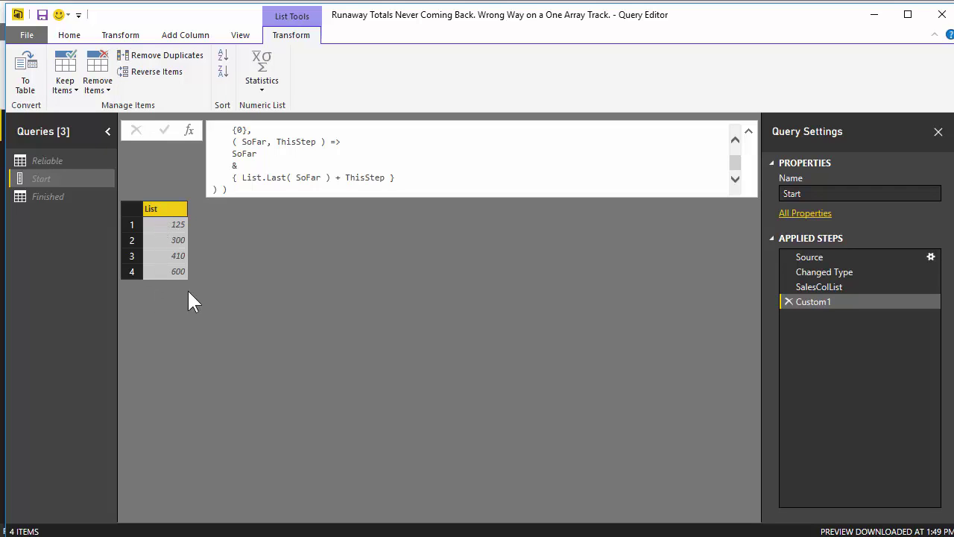
# Compare the SalesColList values with the running totals in the custom step, and switch to the RunninghtTotal.xlsx workbook in Excel
pyautogui.click(835, 287)
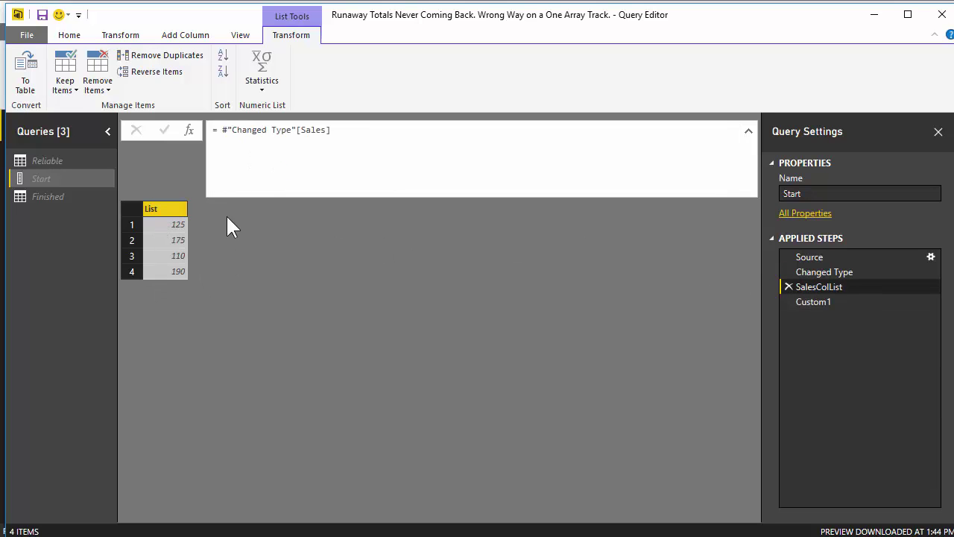
pyautogui.click(855, 302)
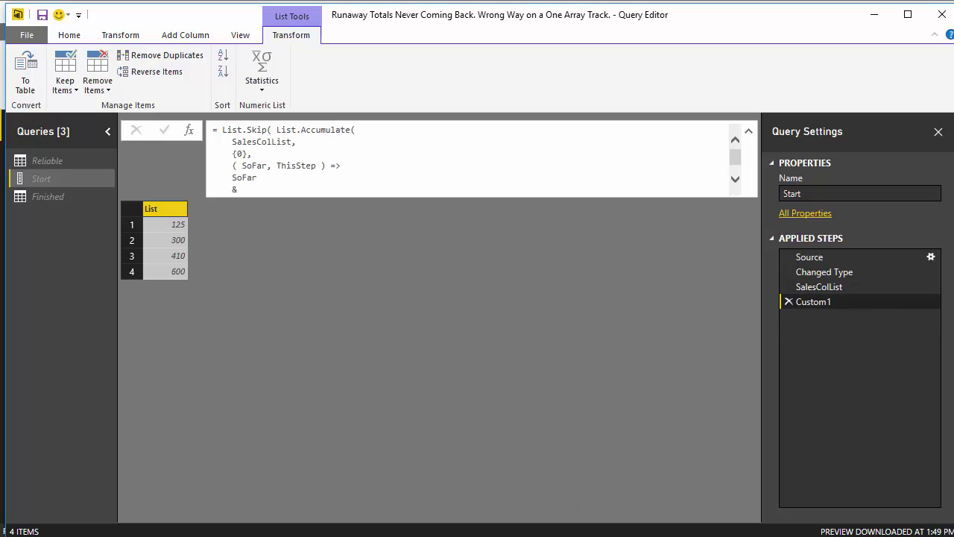
pyautogui.hotkey('alt', 'Tab')
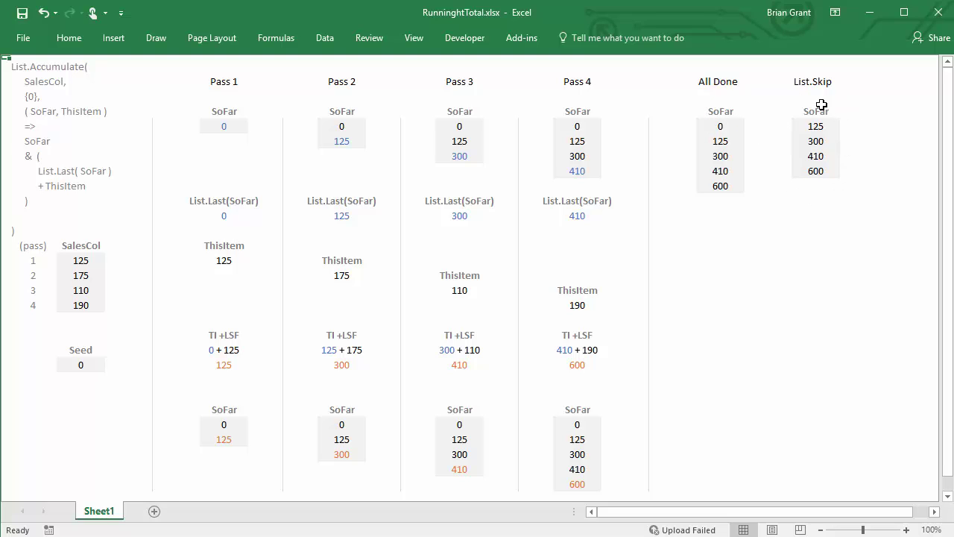
# Switch back to the Query Editor and rename the Custom1 step of the Start query as RTList
pyautogui.click(870, 18)
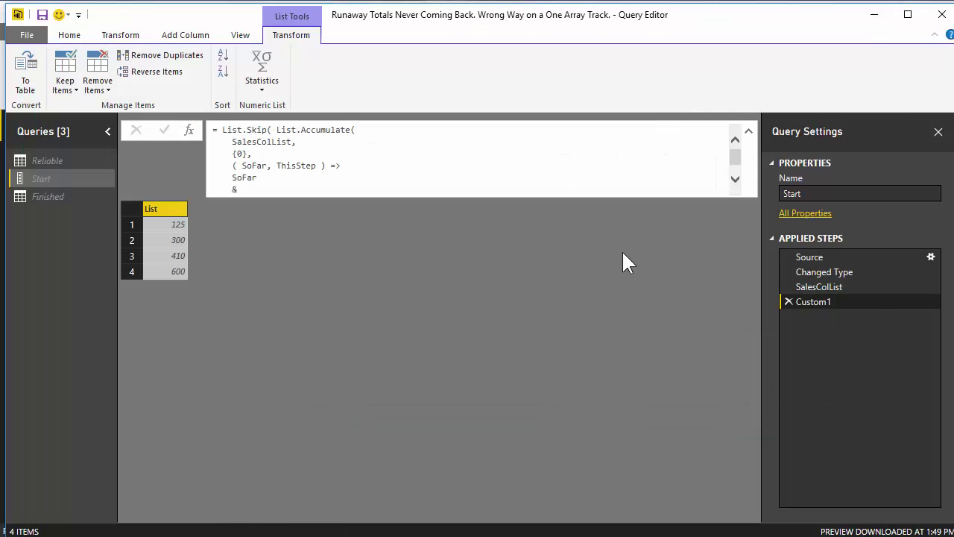
pyautogui.rightClick(818, 305)
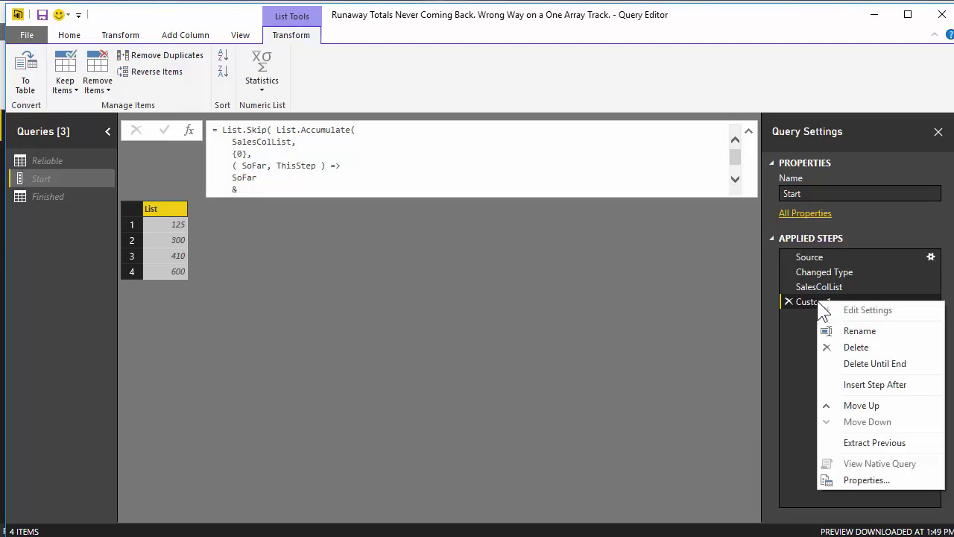
pyautogui.click(855, 333)
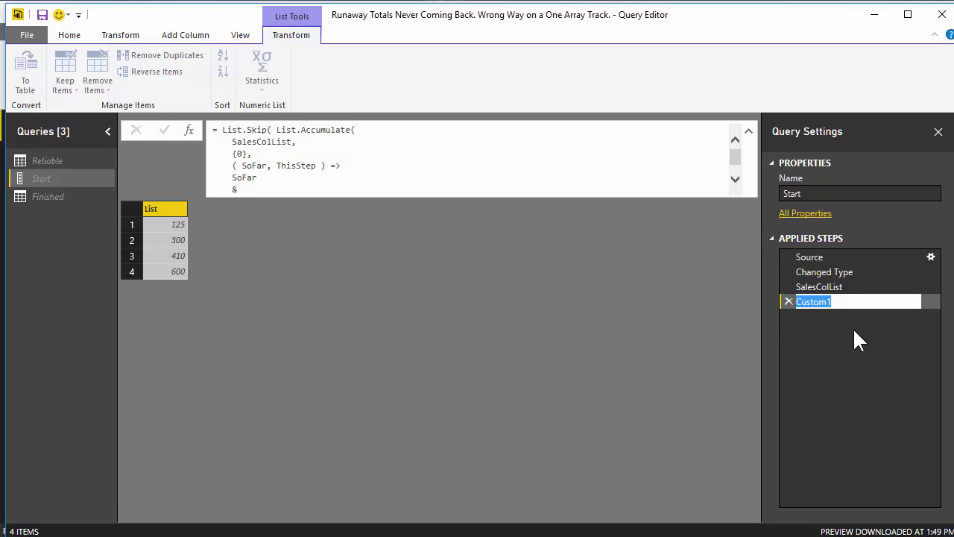
pyautogui.write('Run')
pyautogui.press('BackSpace')
pyautogui.press('BackSpace')
pyautogui.press('BackSpace')
pyautogui.write('RTList')
pyautogui.press('Return')
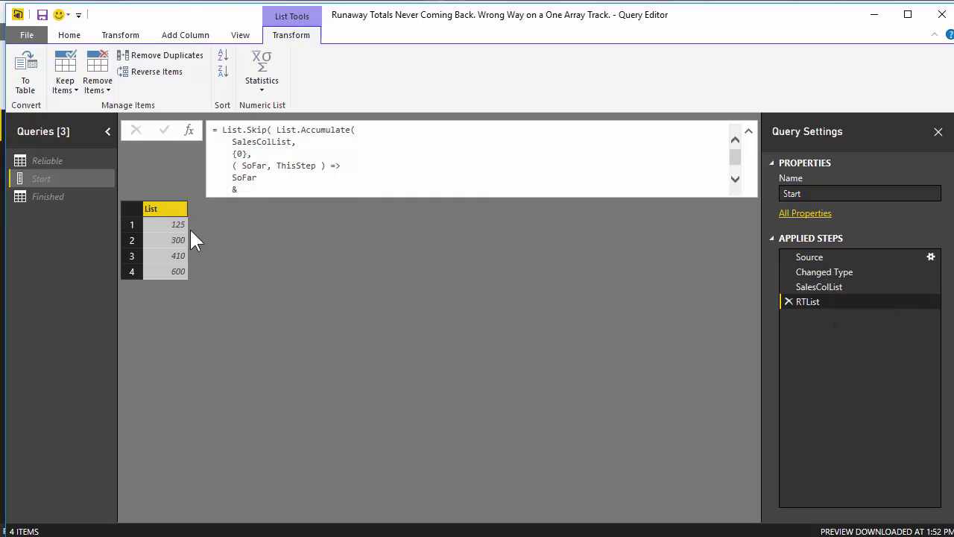
# Insert a step after RTList and set its formula to = #"Changed Type" to bring back the original table
pyautogui.click(842, 273)
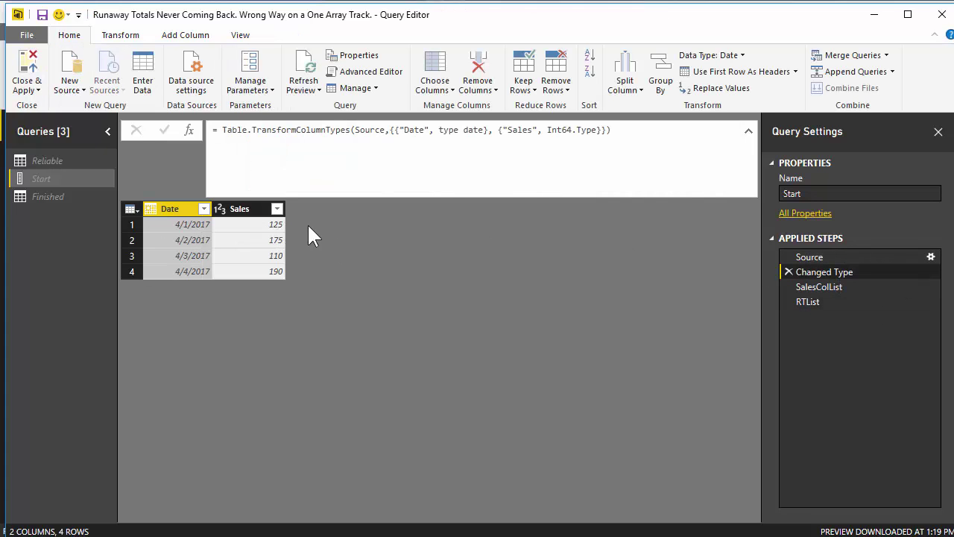
pyautogui.click(820, 303)
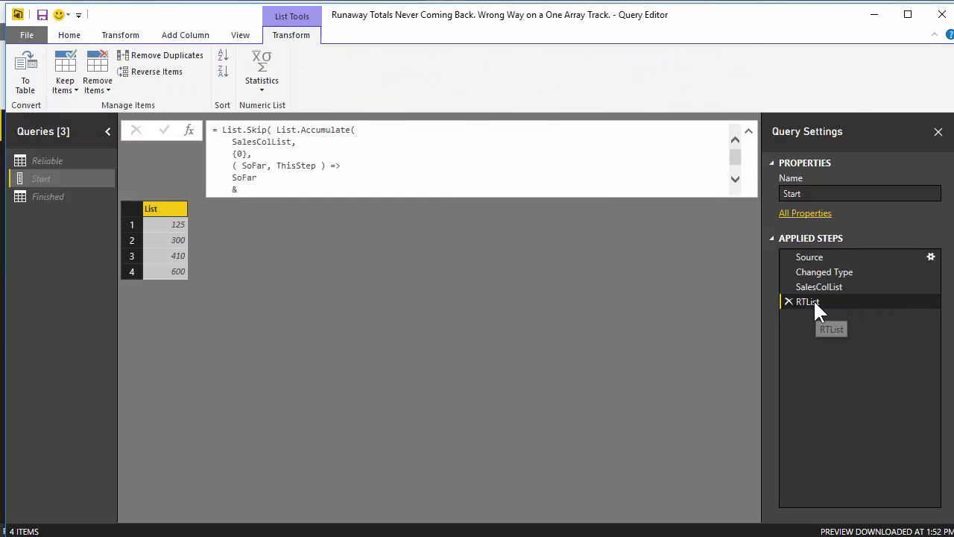
pyautogui.rightClick(814, 299)
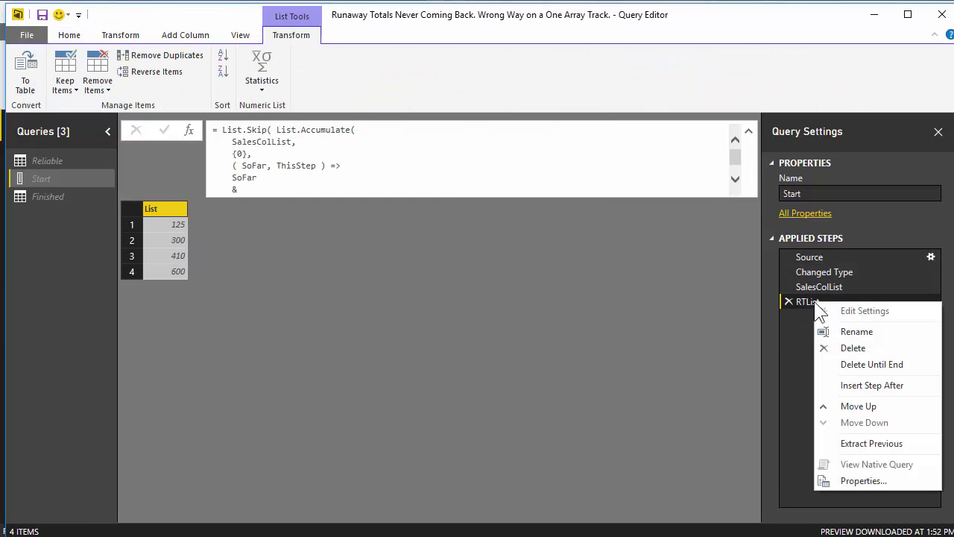
pyautogui.click(857, 384)
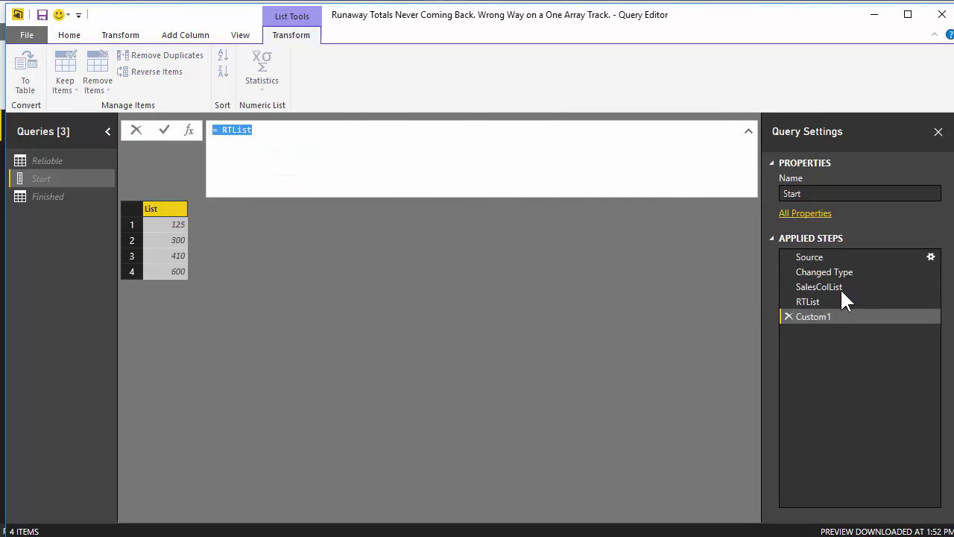
pyautogui.click(344, 145)
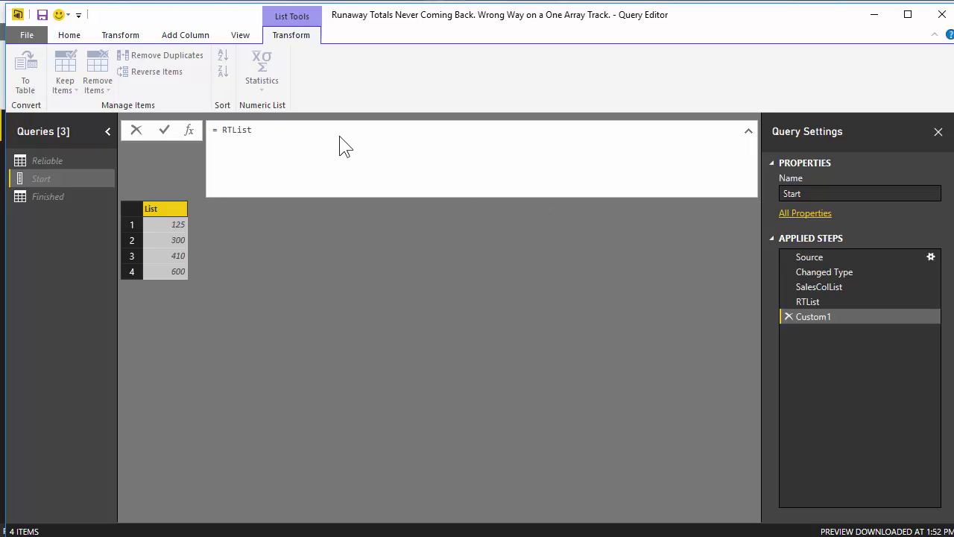
pyautogui.hotkey('shift', 'Left')
pyautogui.hotkey('shift', 'Left')
pyautogui.hotkey('shift', 'Left')
pyautogui.hotkey('shift', 'Left')
pyautogui.hotkey('shift', 'Left')
pyautogui.hotkey('shift', 'Left')
pyautogui.write('#"Changed Type"')
pyautogui.press('Return')
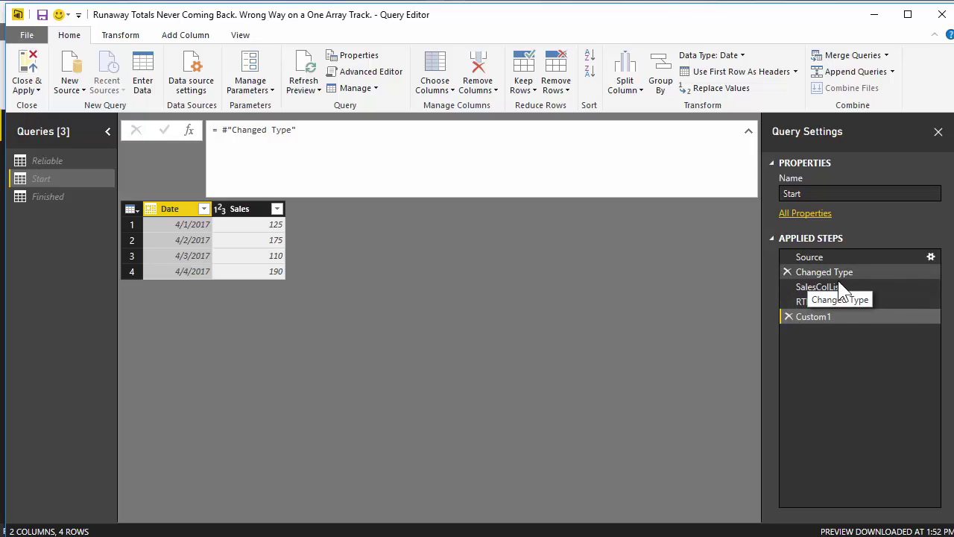
# Rename the step that refers to Changed Type as FFWD Changed Type
pyautogui.rightClick(818, 322)
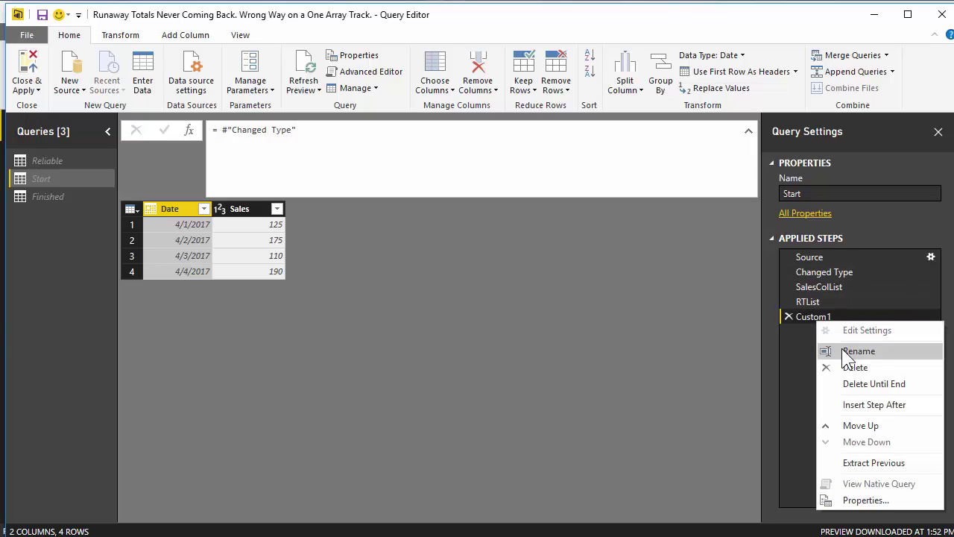
pyautogui.click(843, 350)
pyautogui.write('FFW')
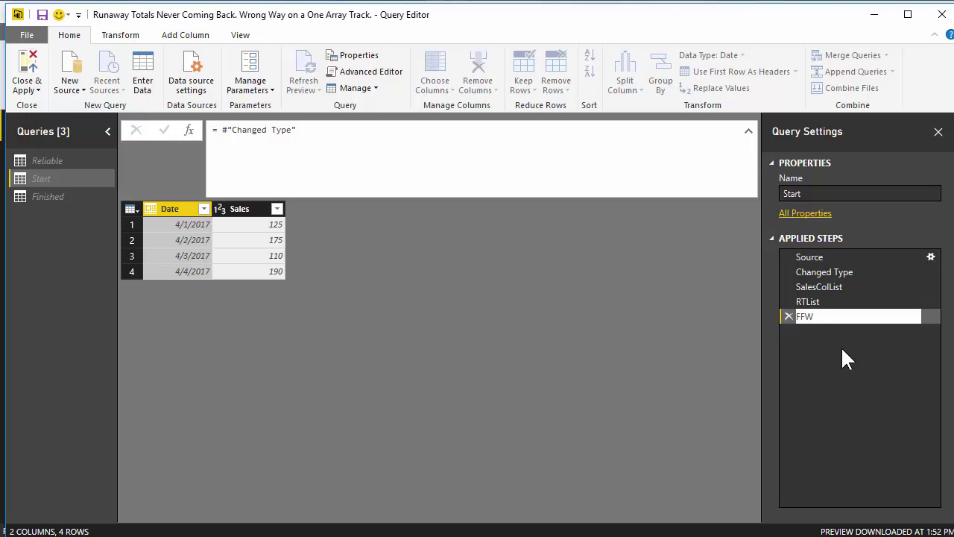
pyautogui.press('BackSpace')
pyautogui.press('BackSpace')
pyautogui.press('BackSpace')
pyautogui.write('FFWD Changed Type')
pyautogui.press('Return')
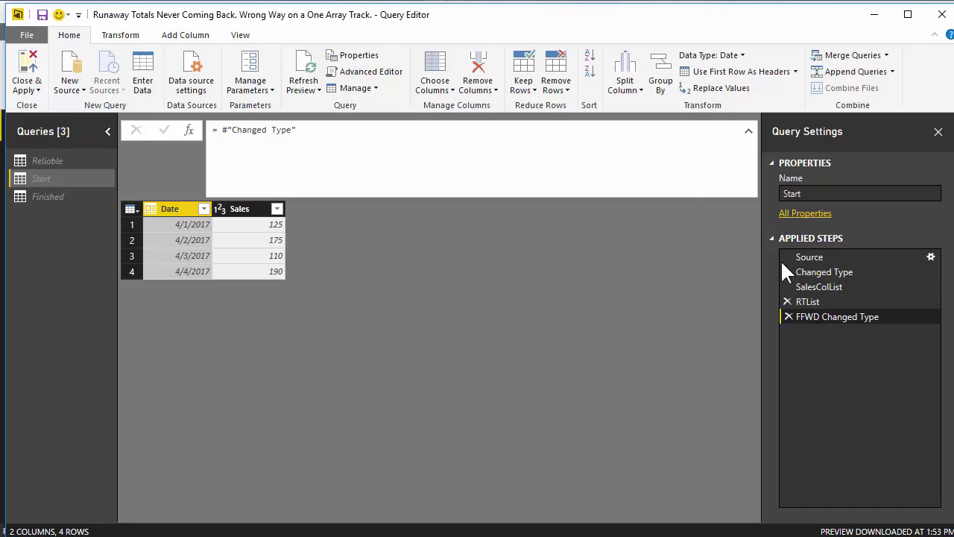
# Add an index column starting from 0, and compare its row positions with the values in the RTList step
pyautogui.click(179, 36)
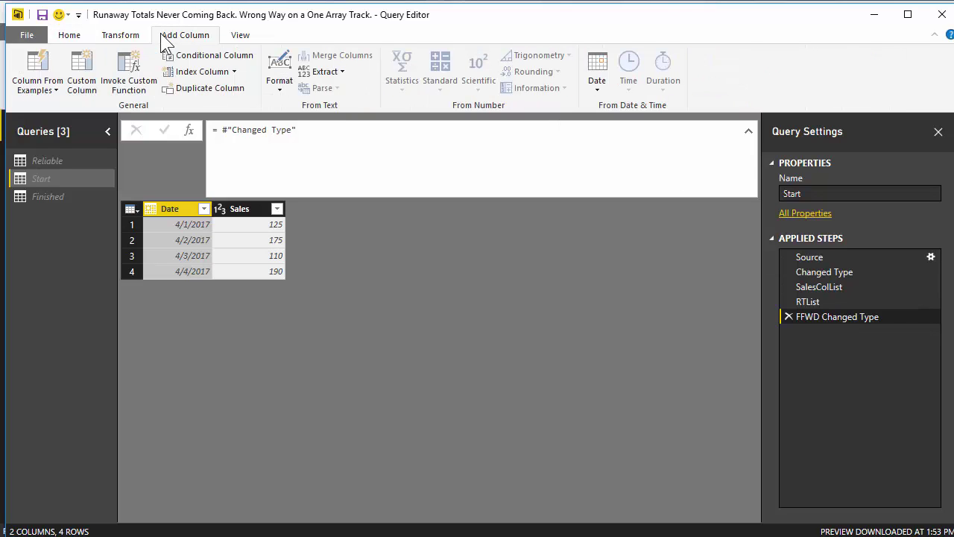
pyautogui.click(234, 72)
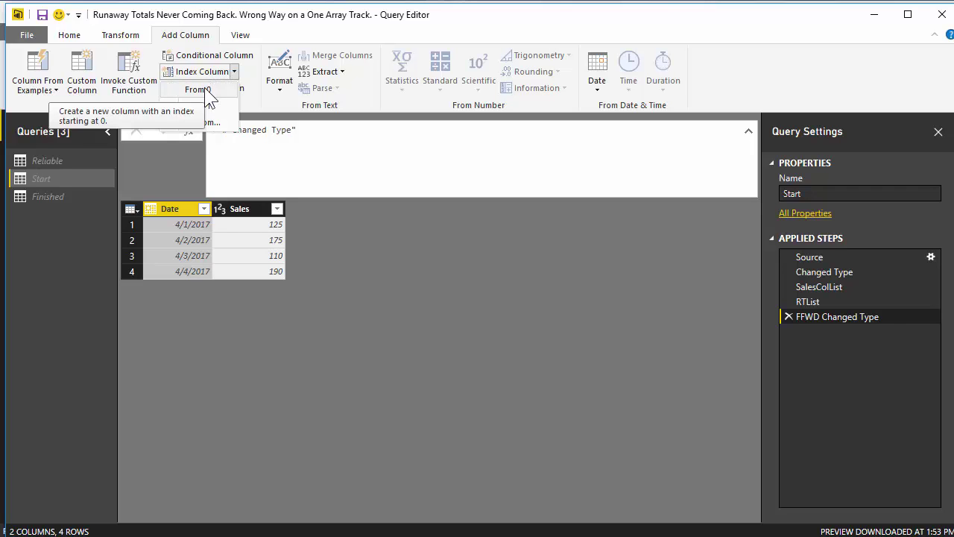
pyautogui.click(206, 91)
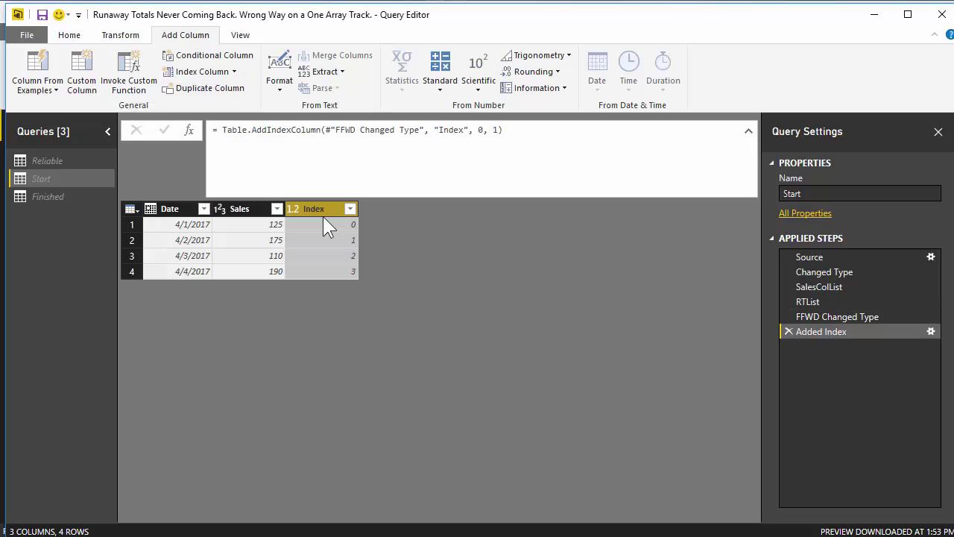
pyautogui.click(813, 306)
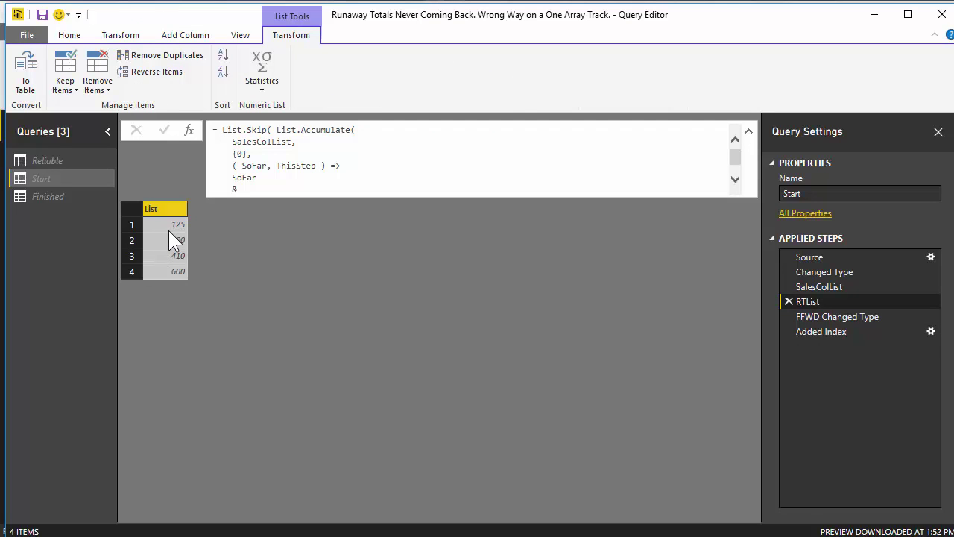
pyautogui.click(798, 333)
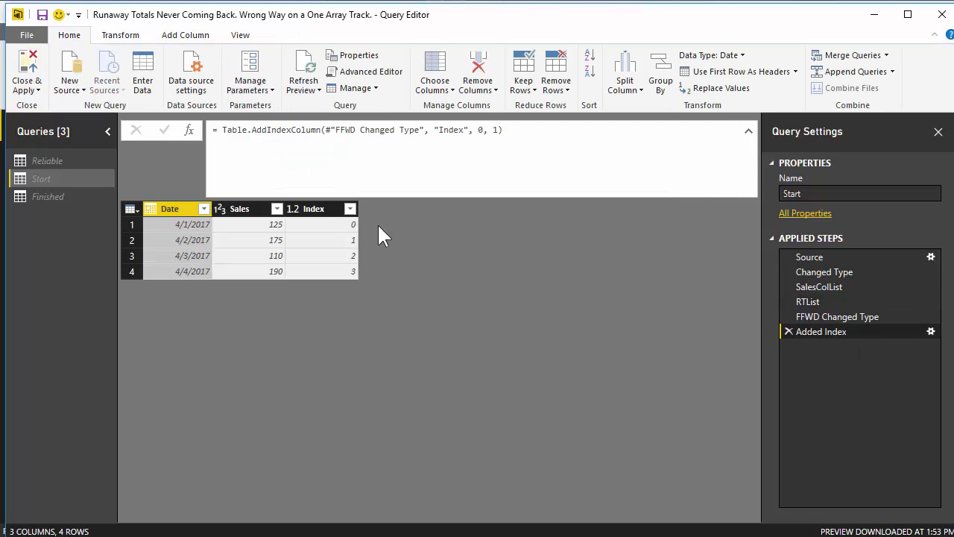
pyautogui.click(789, 300)
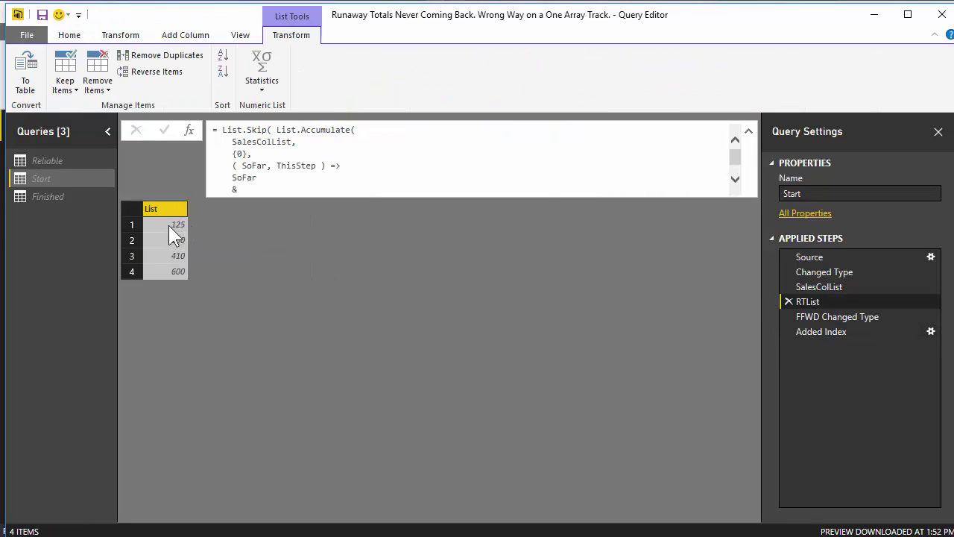
pyautogui.click(810, 332)
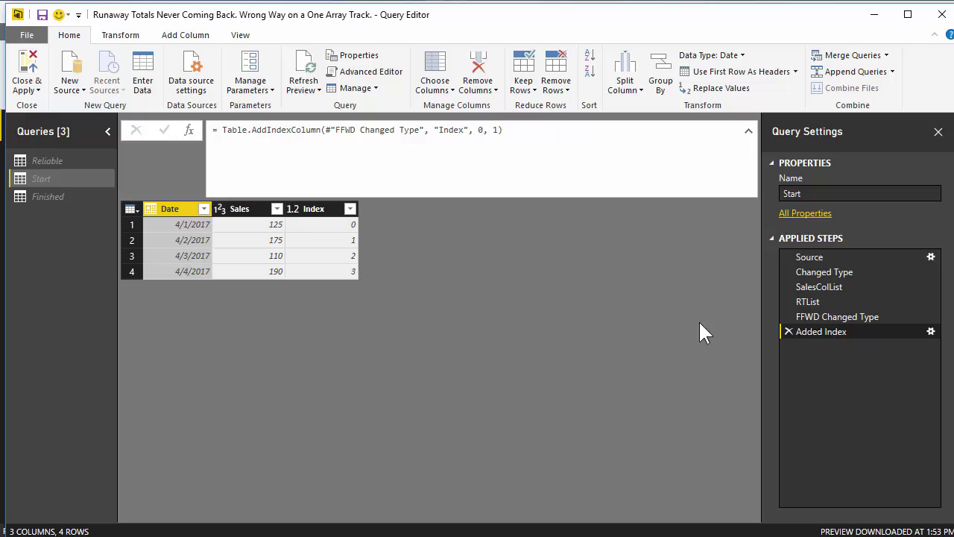
# Add a custom column named Running Total with the formula = RTList
pyautogui.click(184, 32)
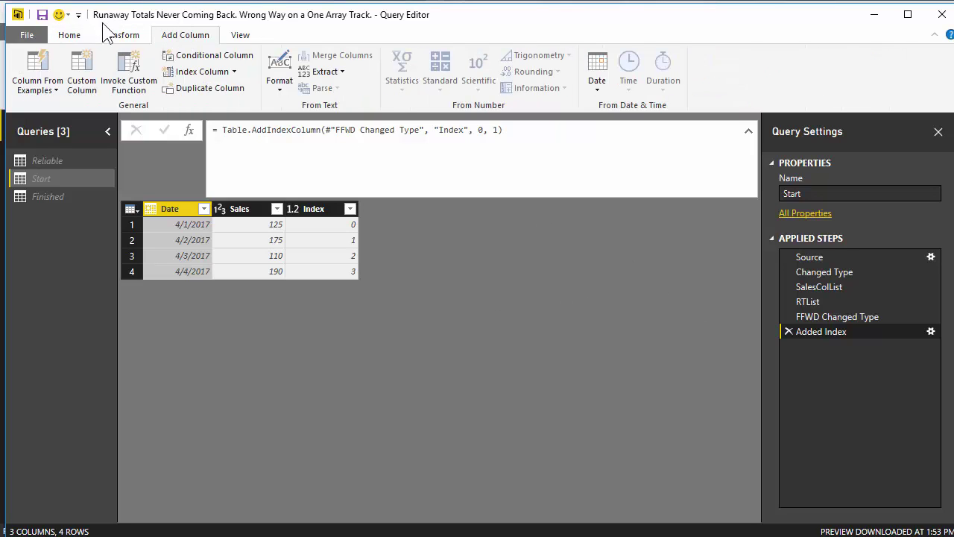
pyautogui.click(86, 71)
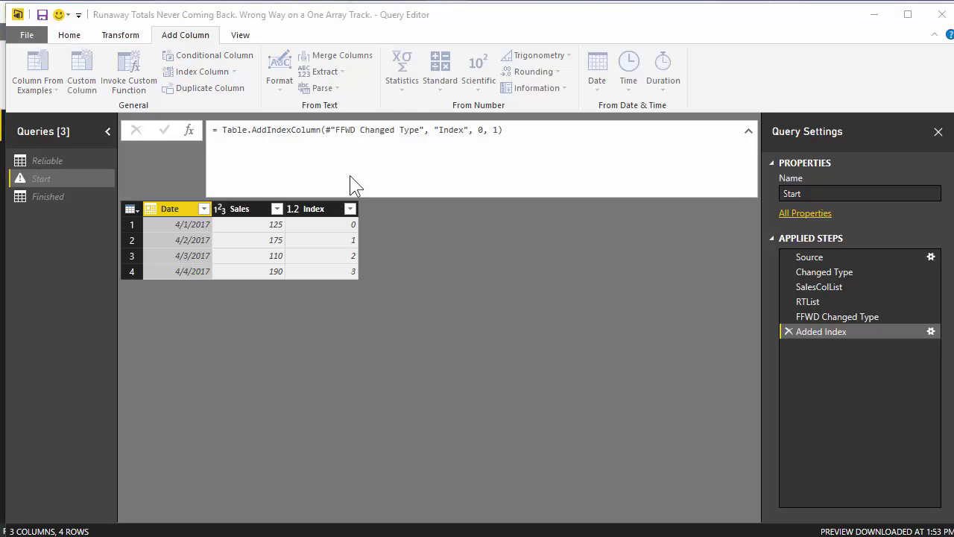
pyautogui.doubleClick(346, 182)
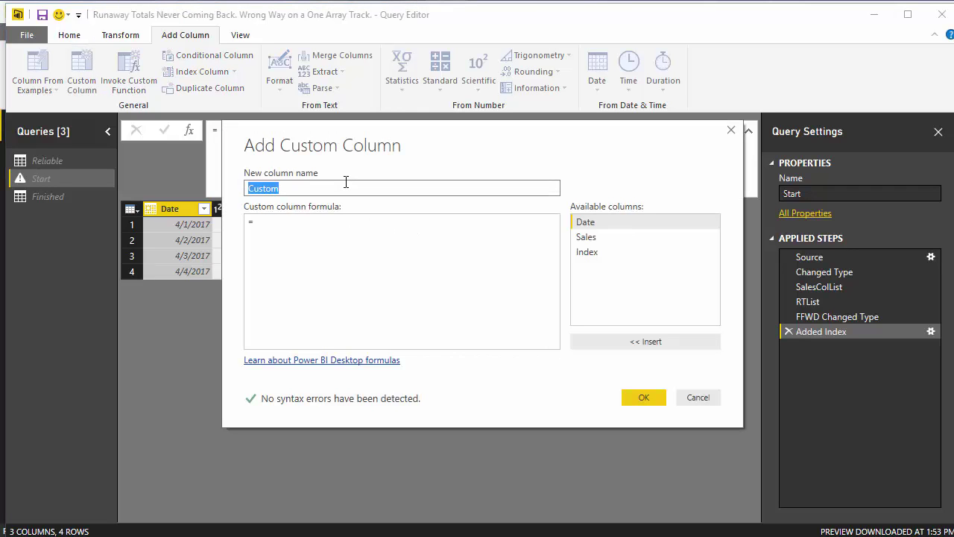
pyautogui.write('Running Total')
pyautogui.click(341, 245)
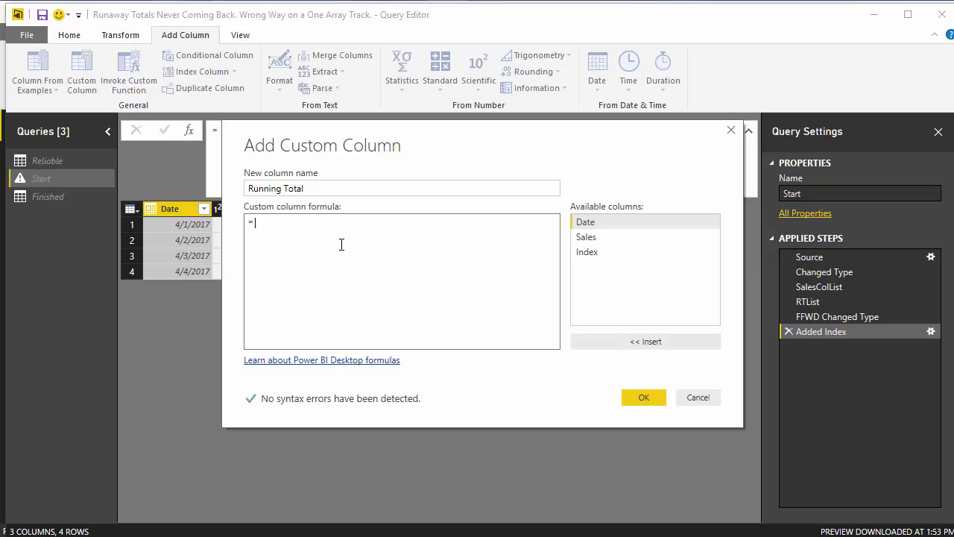
pyautogui.write('#')
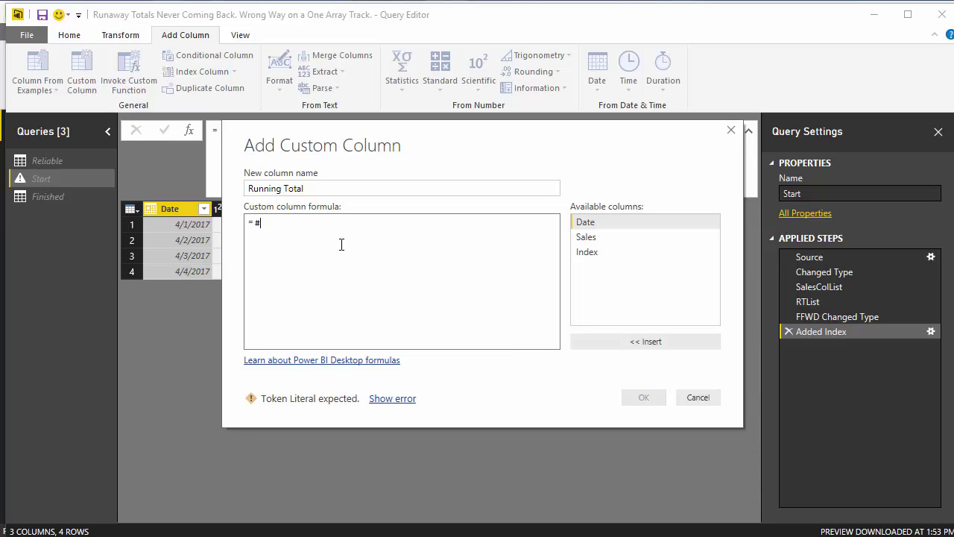
pyautogui.press('BackSpace')
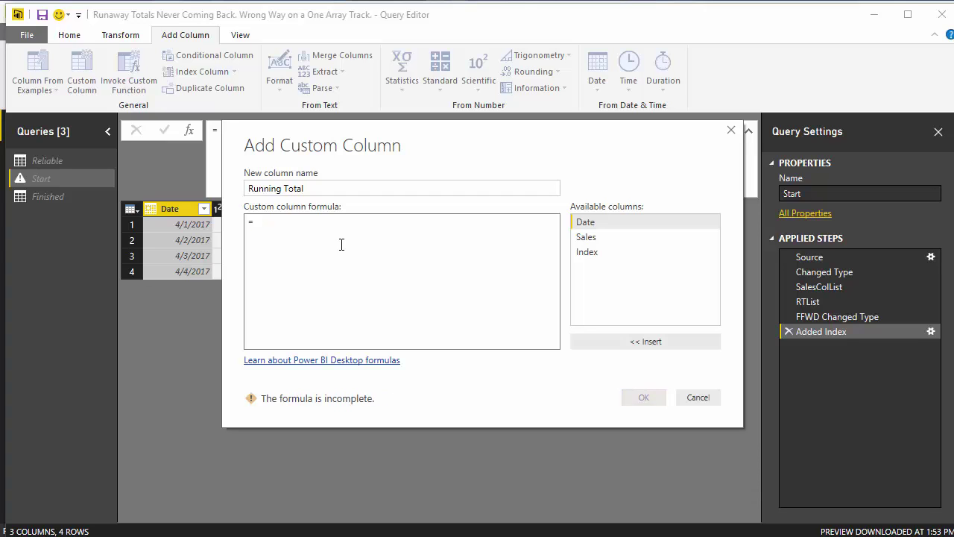
pyautogui.write('RTList')
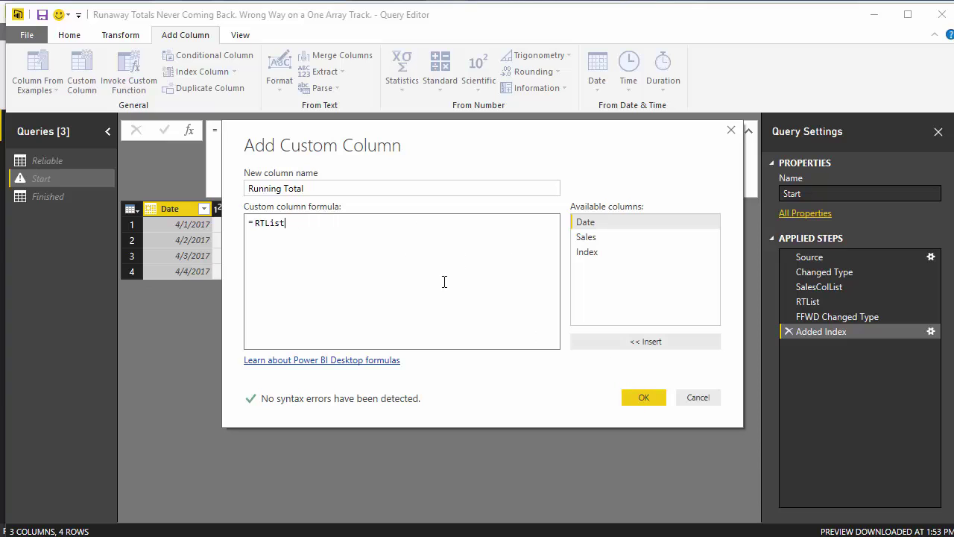
pyautogui.click(644, 396)
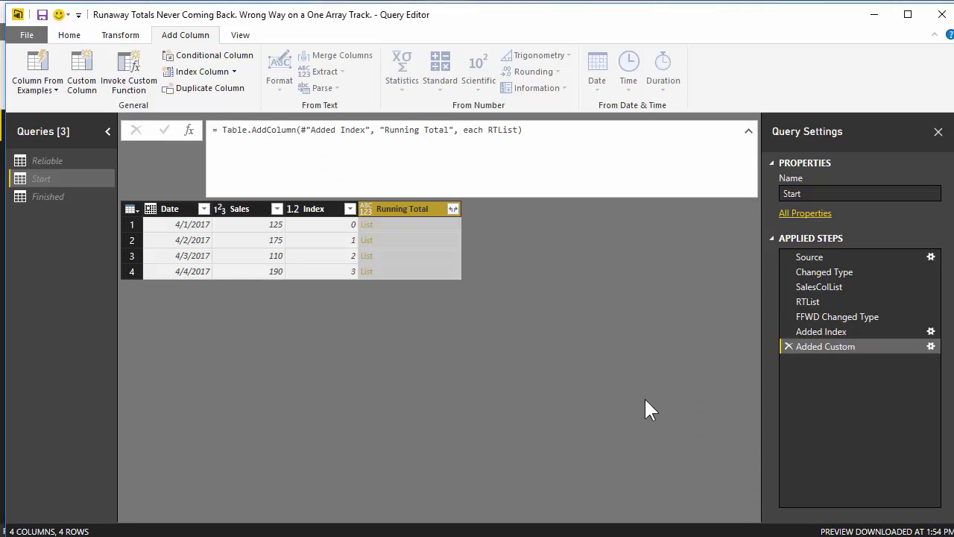
# Preview the lists held in the first three rows of the Running Total column
pyautogui.click(393, 225)
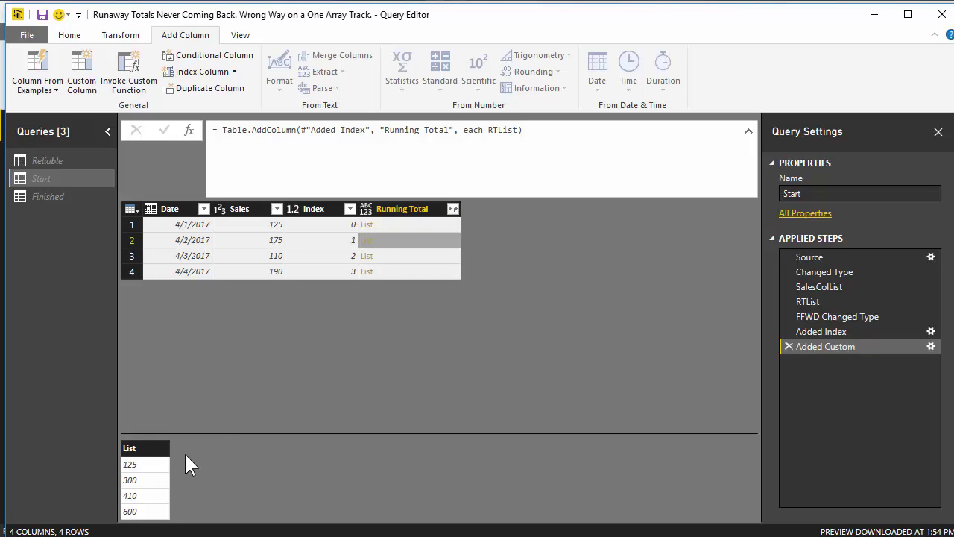
pyautogui.click(407, 223)
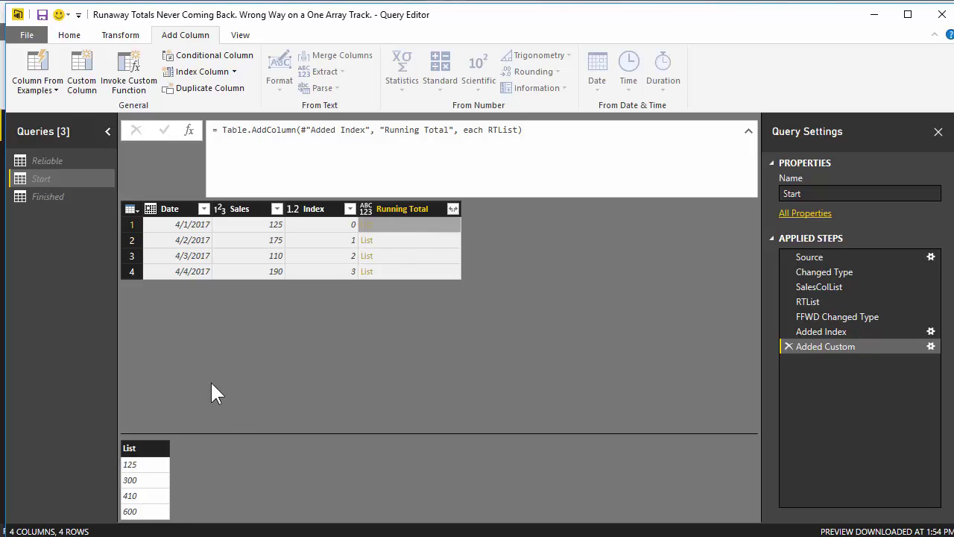
pyautogui.click(396, 236)
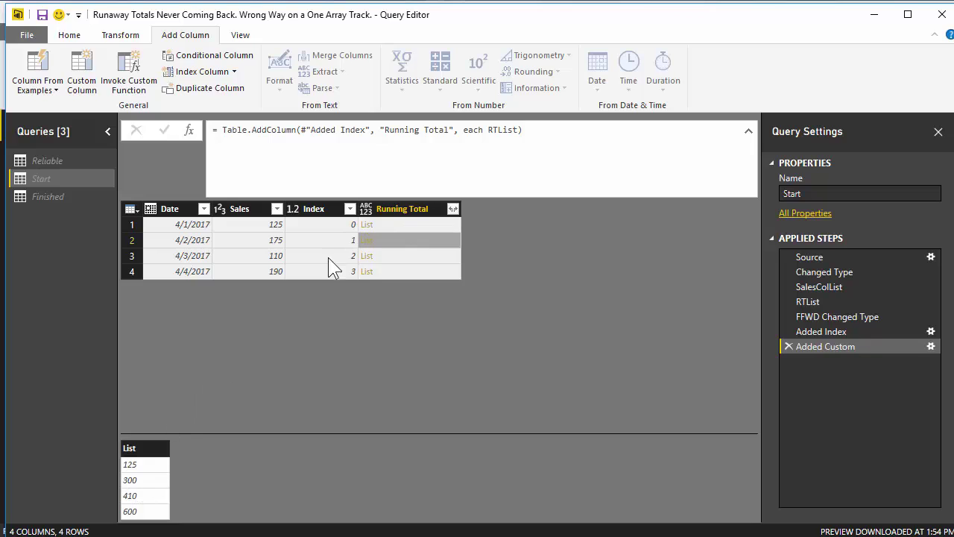
pyautogui.click(387, 257)
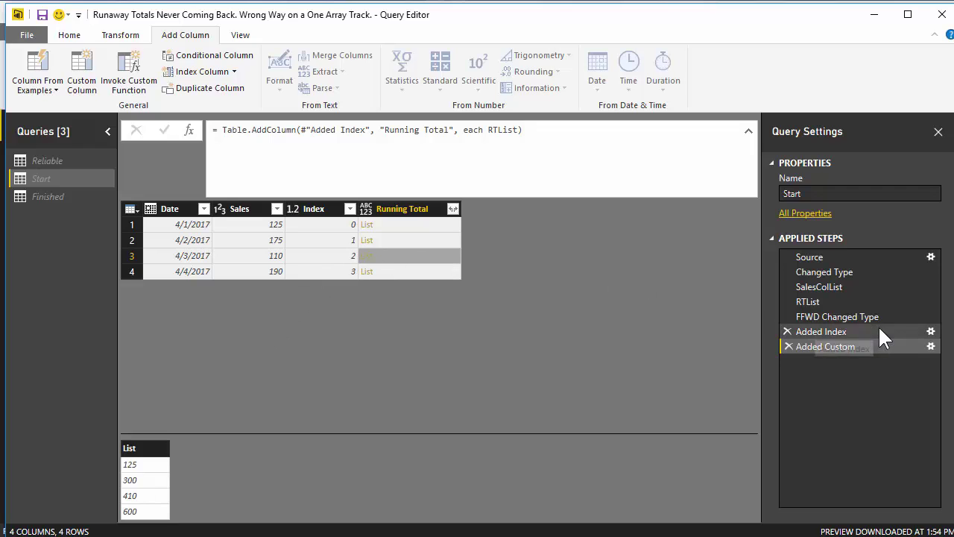
# Edit the Running Total custom column so its formula is = RTList{ [Index] }
pyautogui.click(931, 348)
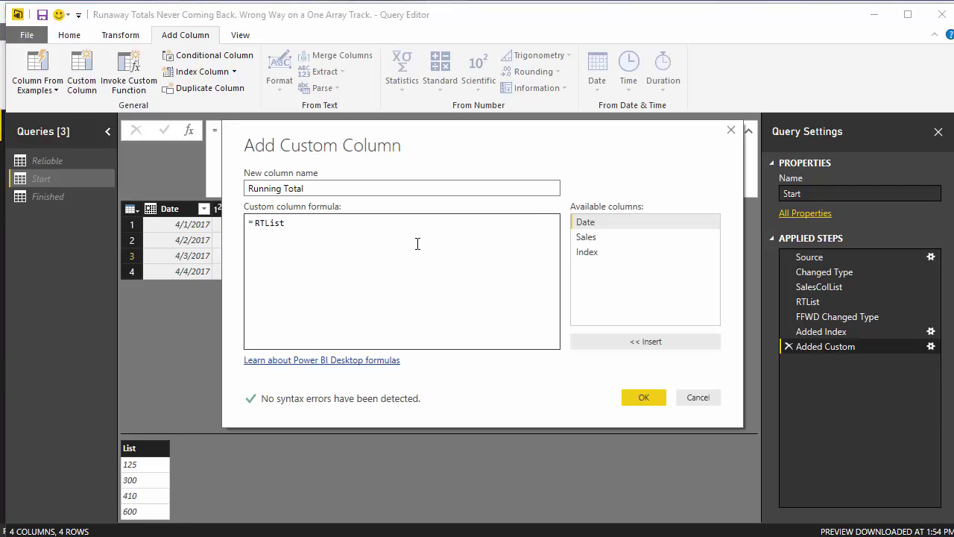
pyautogui.write('{}')
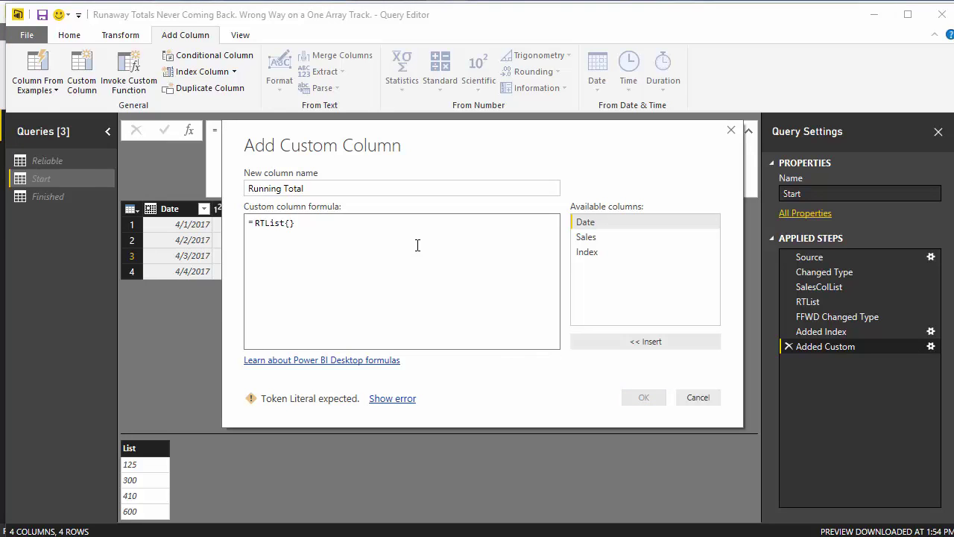
pyautogui.write('0')
pyautogui.press('BackSpace')
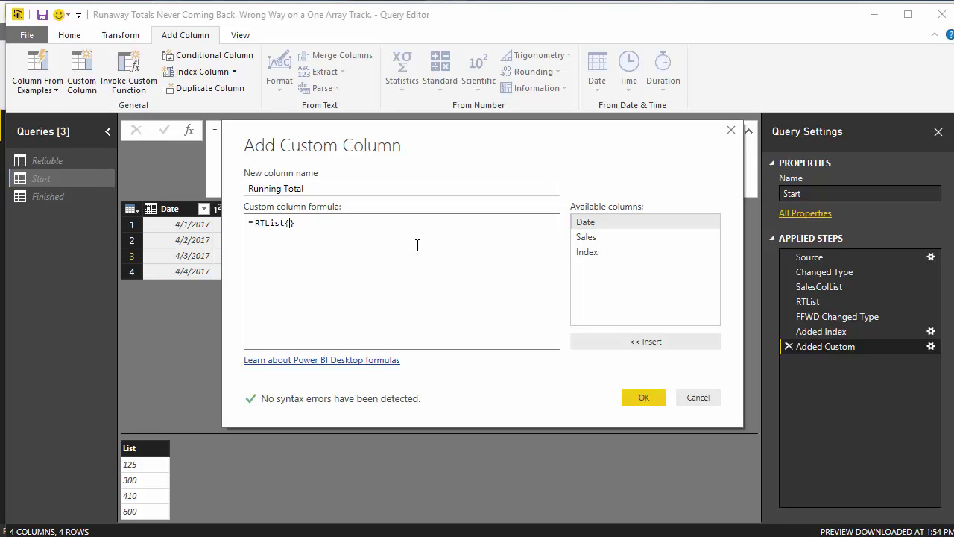
pyautogui.write('1')
pyautogui.press('BackSpace')
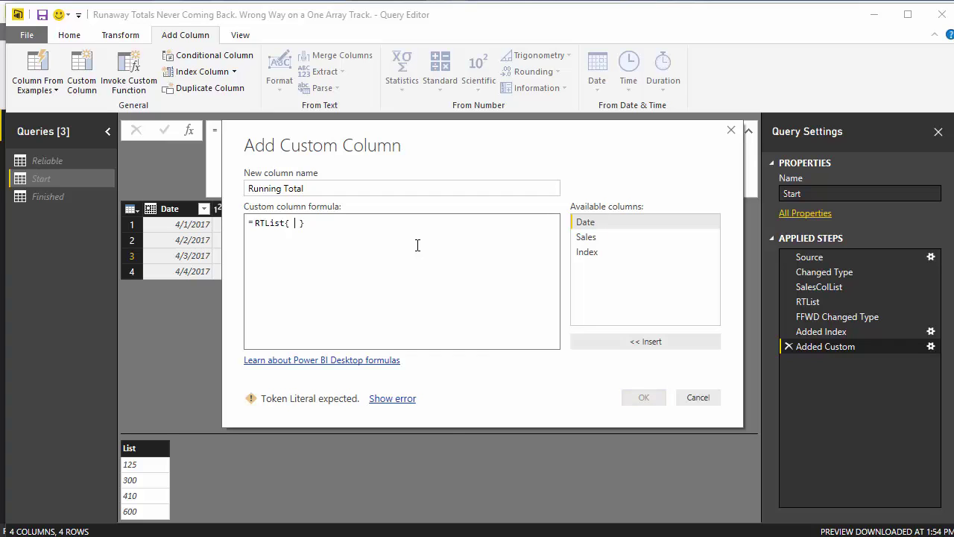
pyautogui.doubleClick(611, 250)
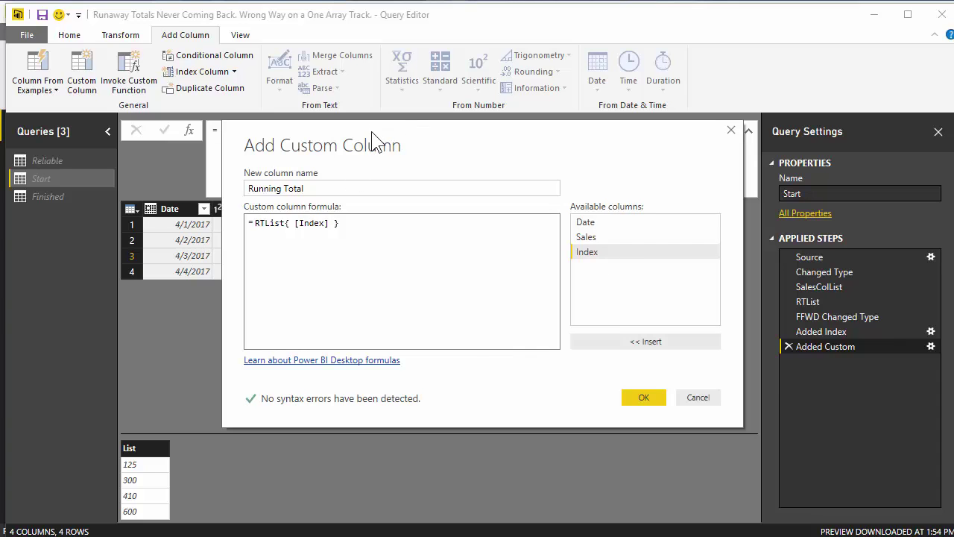
pyautogui.moveTo(376, 141); pyautogui.dragTo(610, 236)
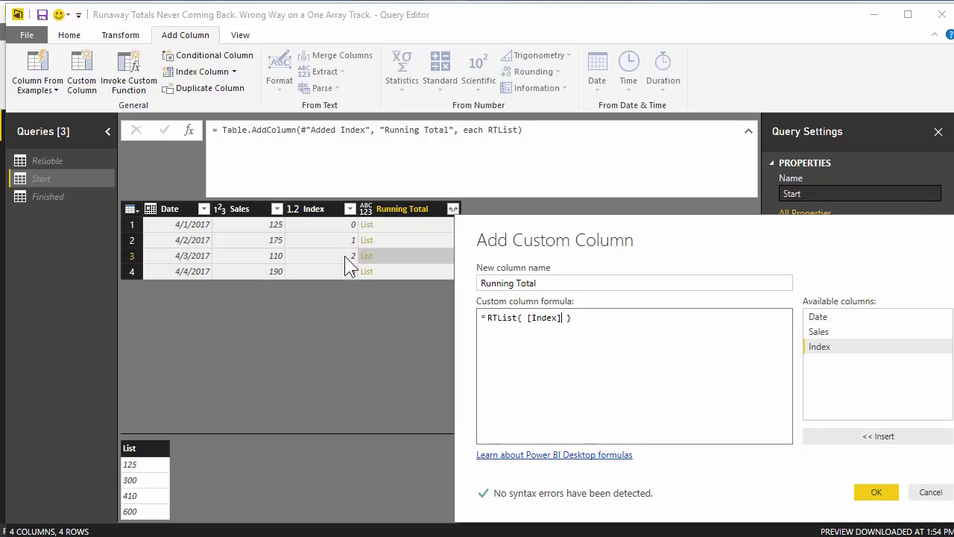
pyautogui.click(875, 492)
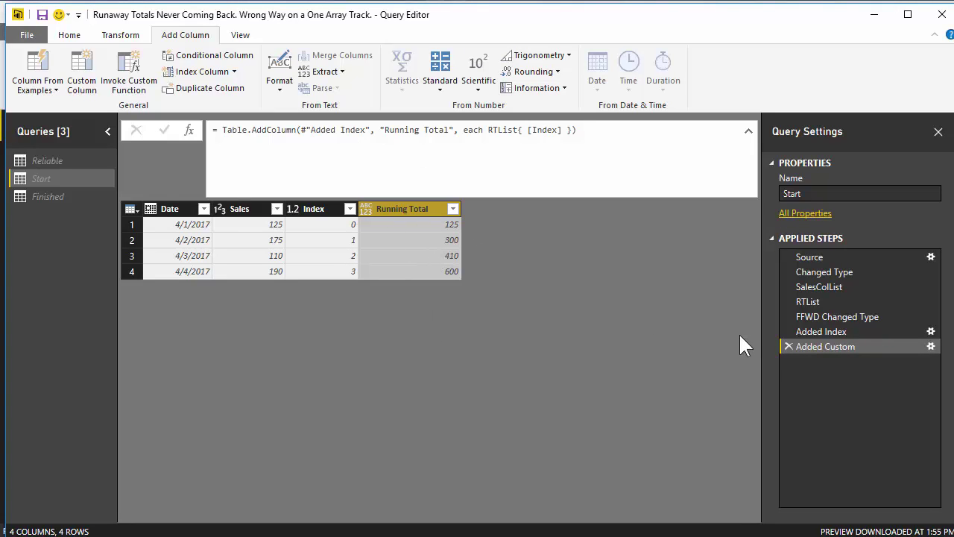
# Rename the Added Custom step as Add RT
pyautogui.rightClick(832, 346)
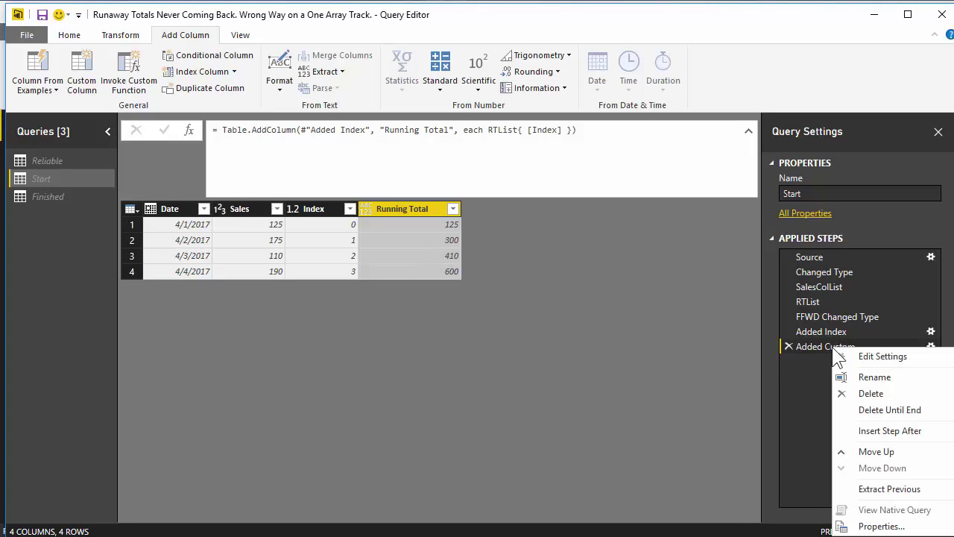
pyautogui.click(867, 376)
pyautogui.write('Add RT')
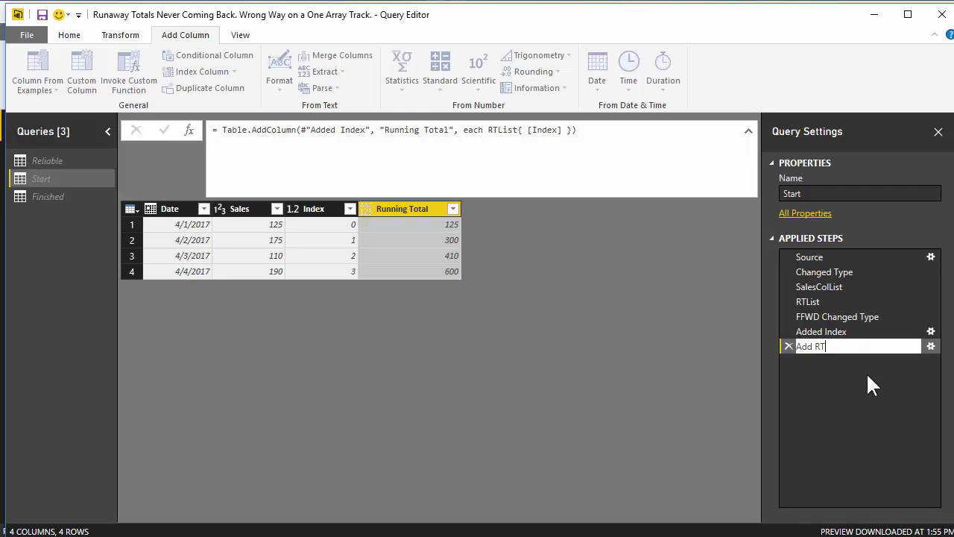
pyautogui.press('Return')
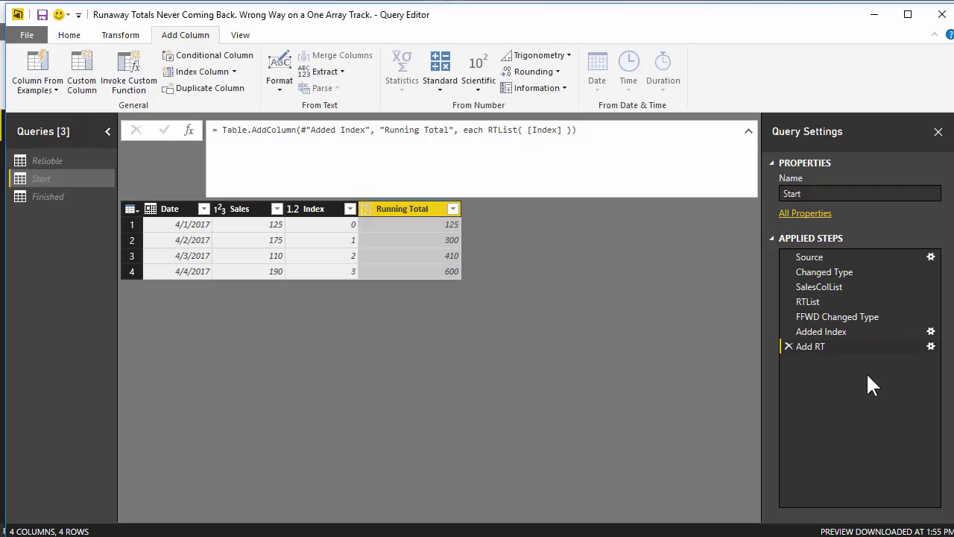
# Remove the Index column and set the Running Total column's data type to Fixed decimal number
pyautogui.rightClick(318, 209)
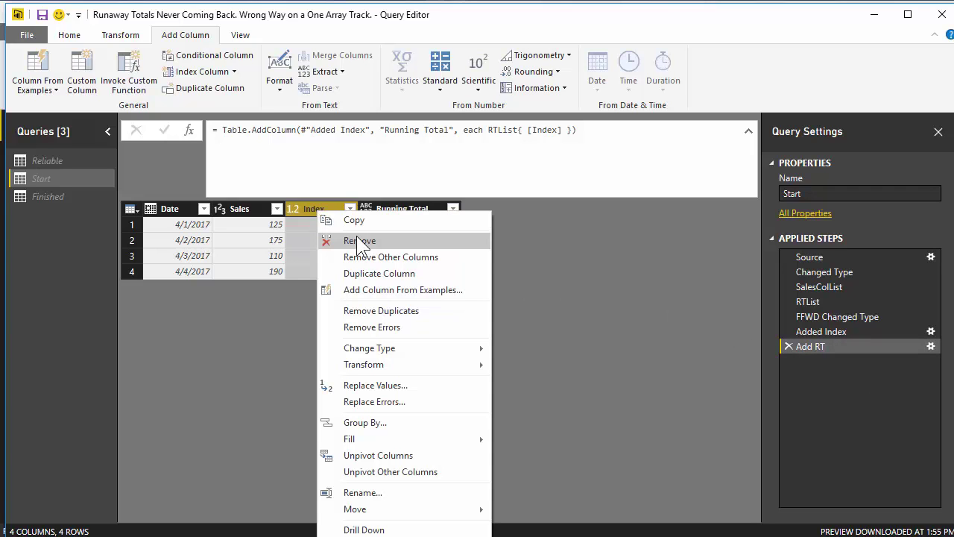
pyautogui.click(361, 242)
pyautogui.click(293, 211)
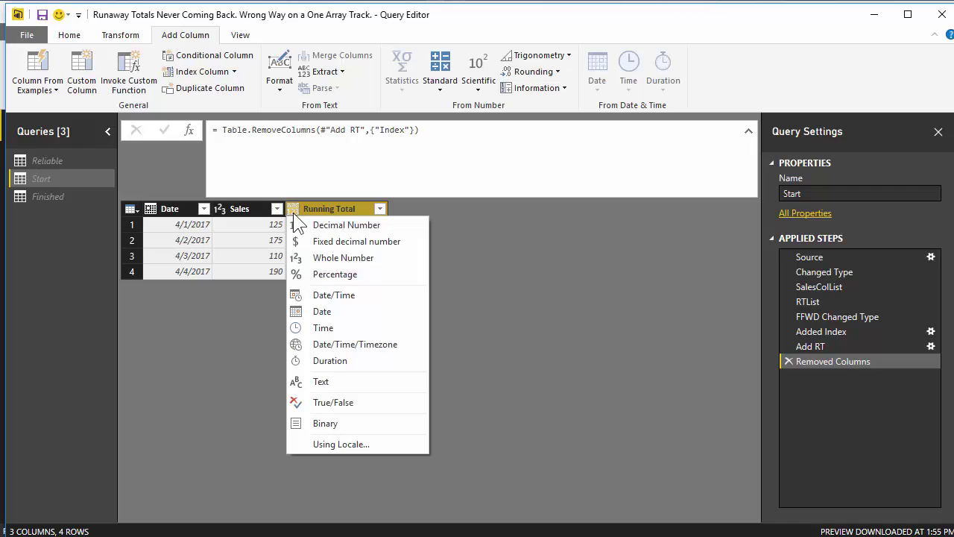
pyautogui.click(321, 242)
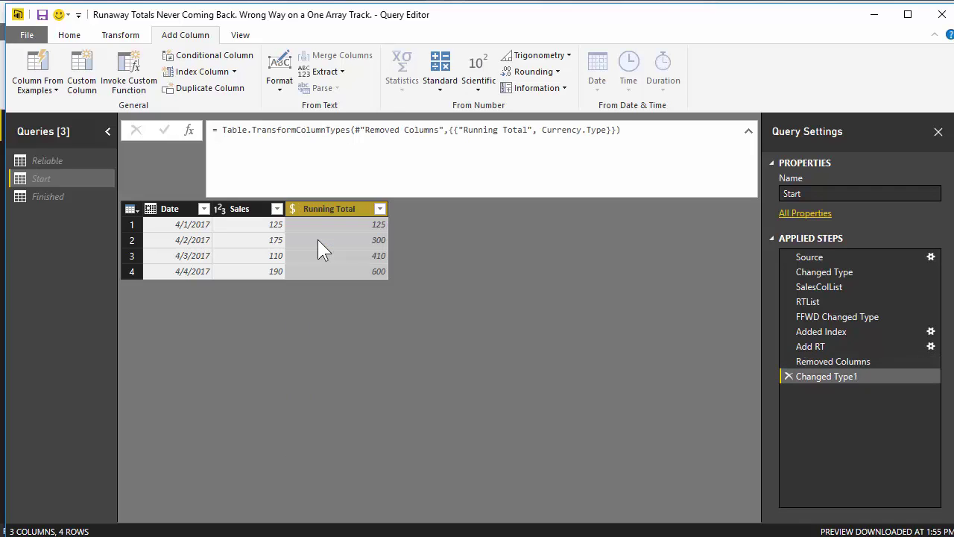